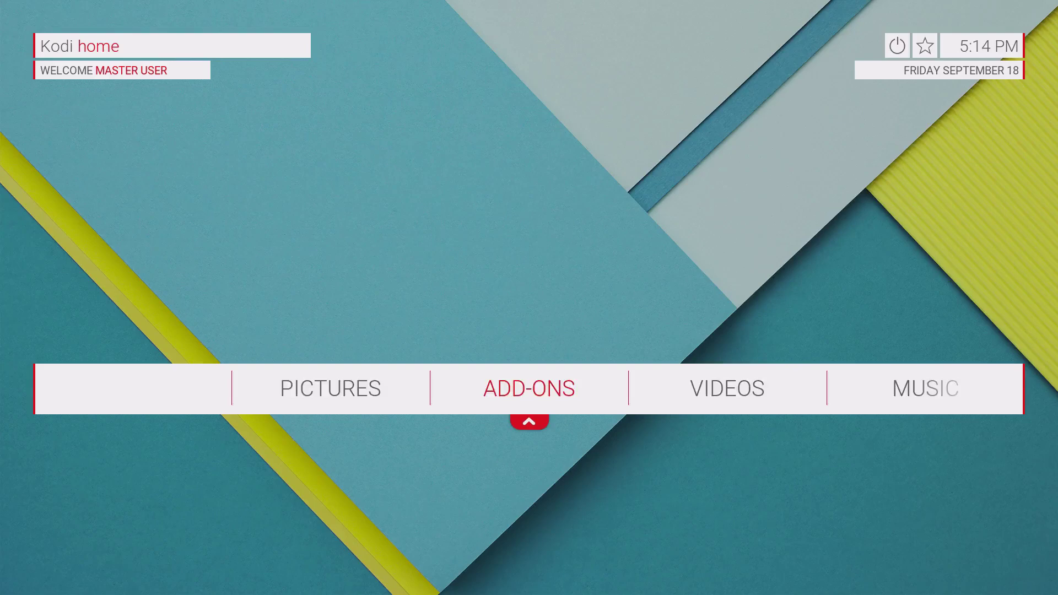
# Look through the home menu categories from Videos across to Settings and back to Pictures.
pyautogui.press('Right')
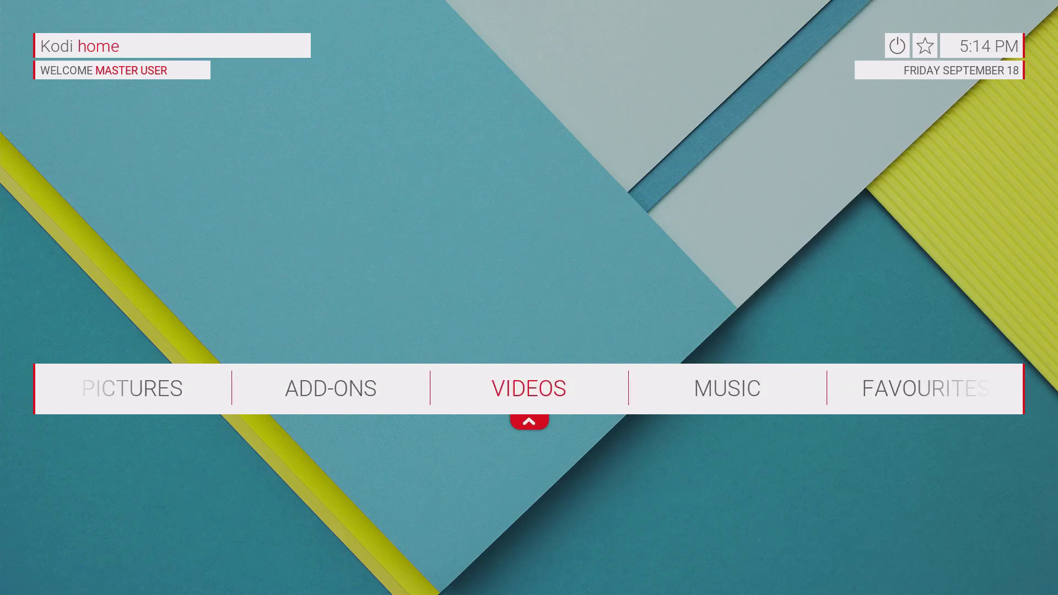
pyautogui.press('Right')
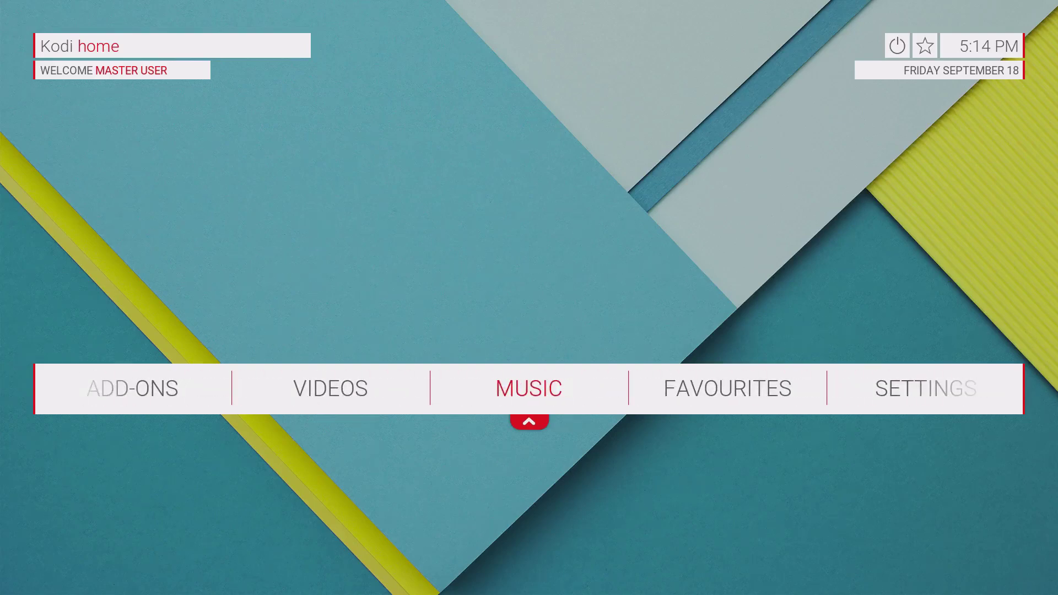
pyautogui.press('Right')
pyautogui.press('Right')
pyautogui.press('Left')
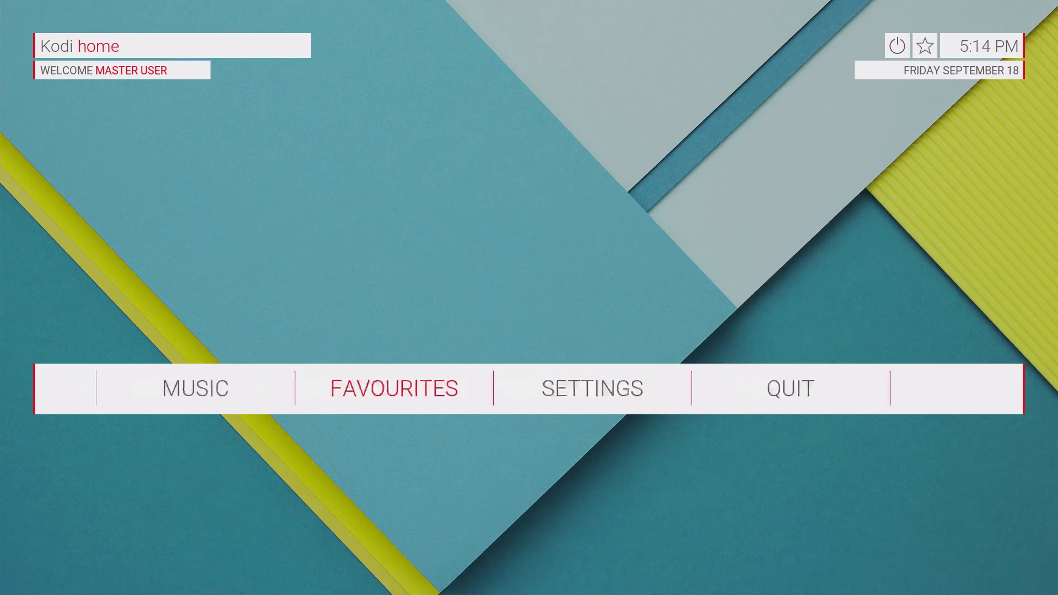
pyautogui.press('Left')
pyautogui.press('Left')
pyautogui.press('Left')
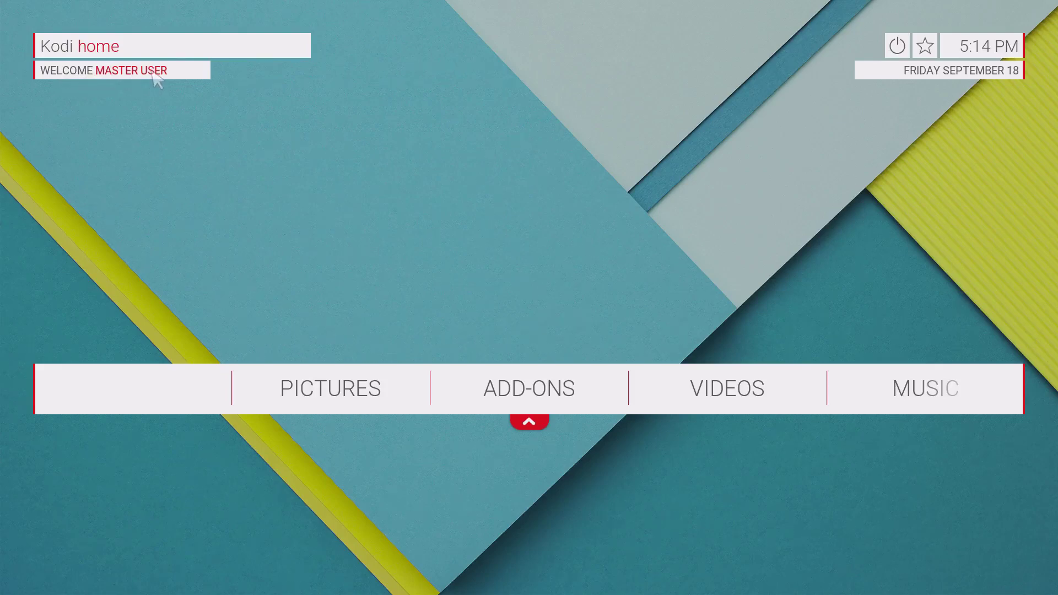
# Check the Favourites list from the home screen and close it.
pyautogui.click(925, 47)
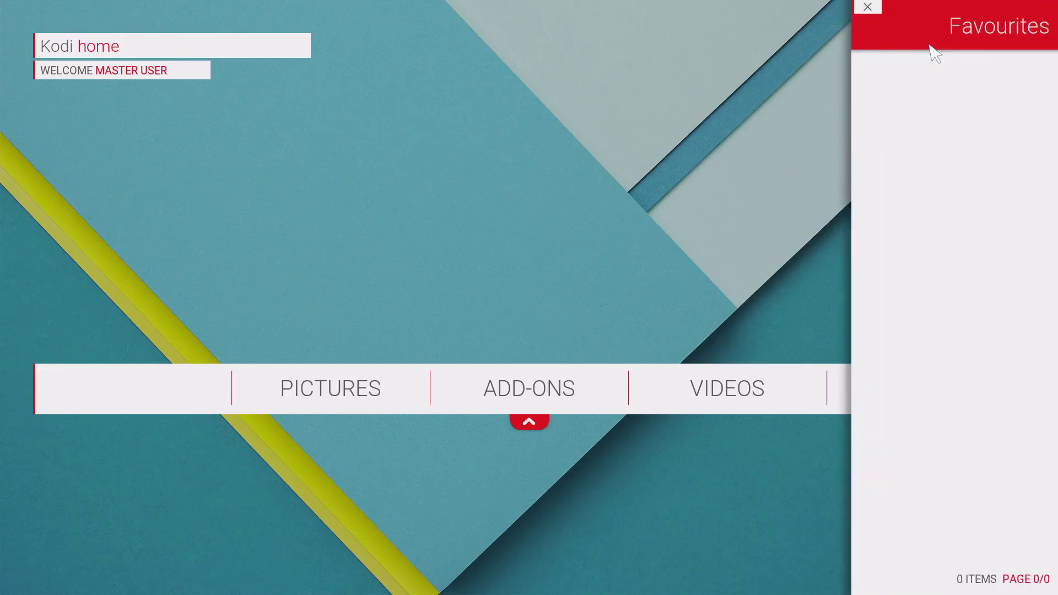
pyautogui.click(868, 7)
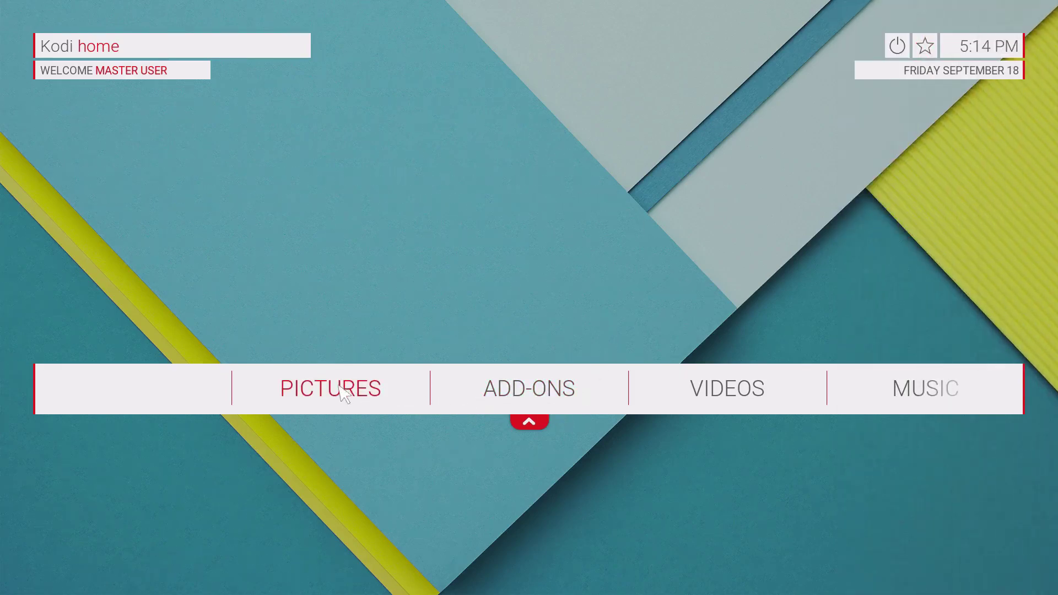
# Go through all home menu categories as far as Quit and return to Add-ons.
pyautogui.press('Right')
pyautogui.press('Right')
pyautogui.press('Right')
pyautogui.press('Right')
pyautogui.press('Right')
pyautogui.press('Right')
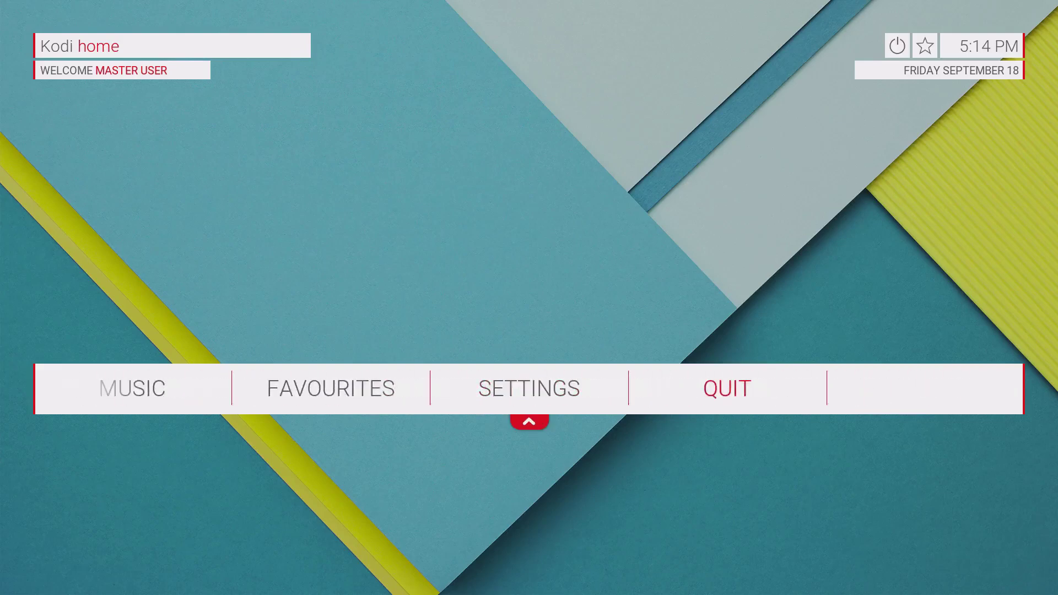
pyautogui.press('Left')
pyautogui.press('Left')
pyautogui.press('Left')
pyautogui.press('Left')
pyautogui.press('Left')
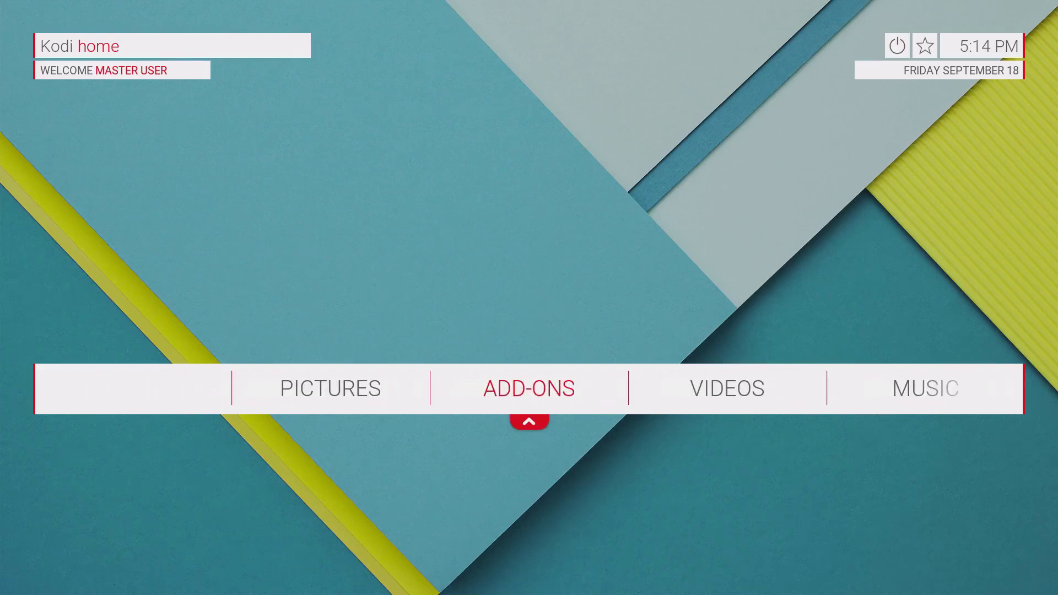
# Examine the submenu shortcuts of the Videos category and collapse them again.
pyautogui.press('Right')
pyautogui.press('Right')
pyautogui.press('Left')
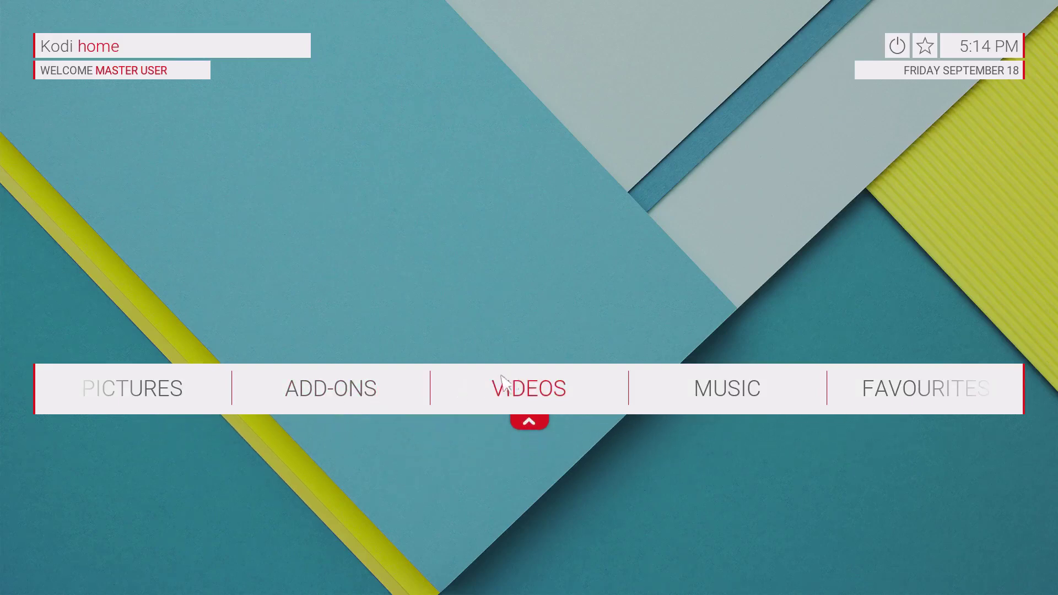
pyautogui.moveTo(531, 424)
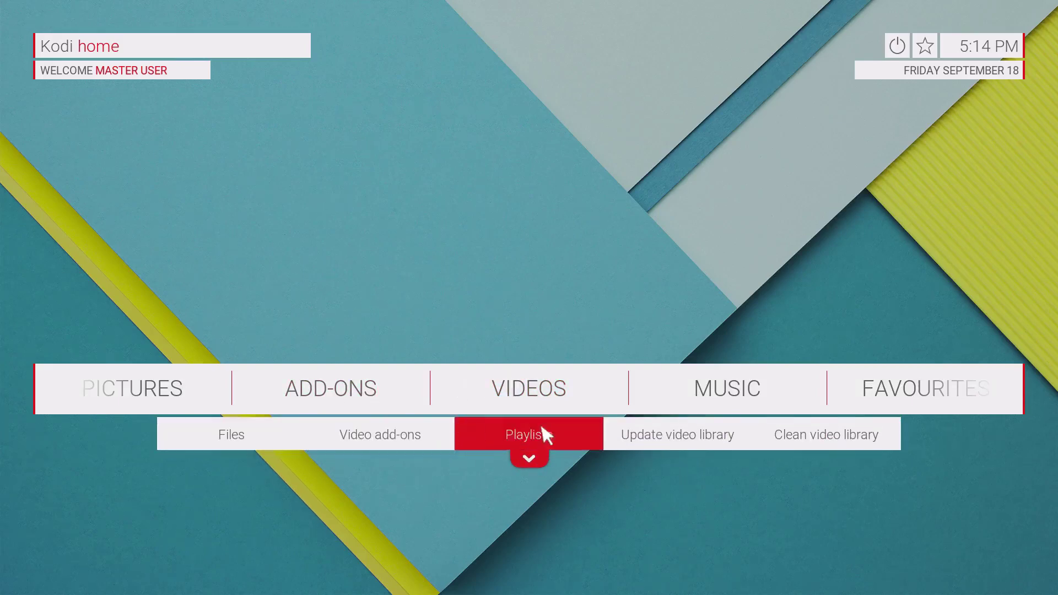
pyautogui.click(530, 461)
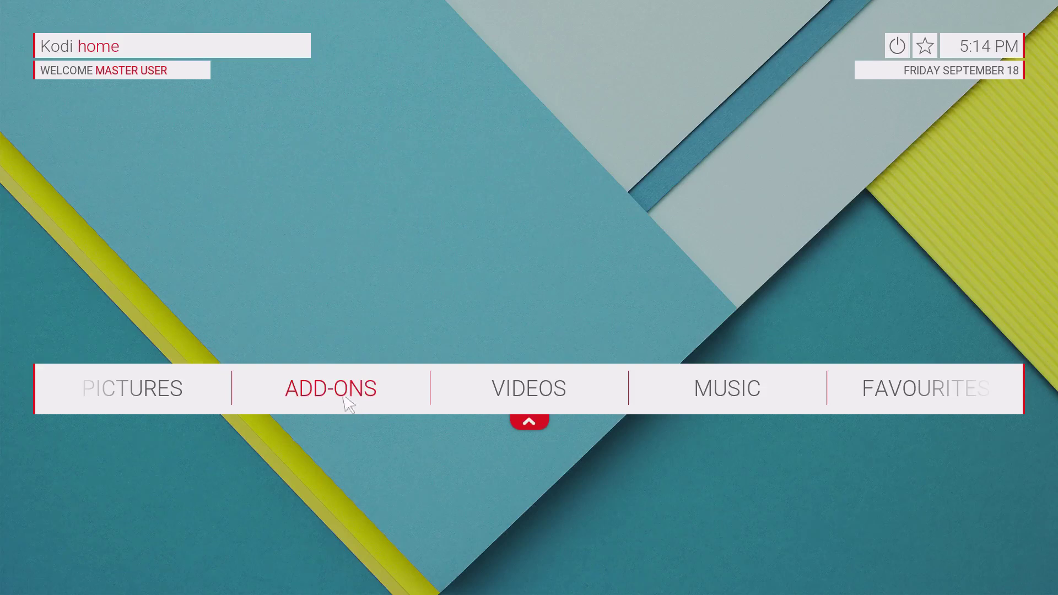
# Go to the Add-ons category and open the TV show list of the Genesis video add-on.
pyautogui.click(365, 393)
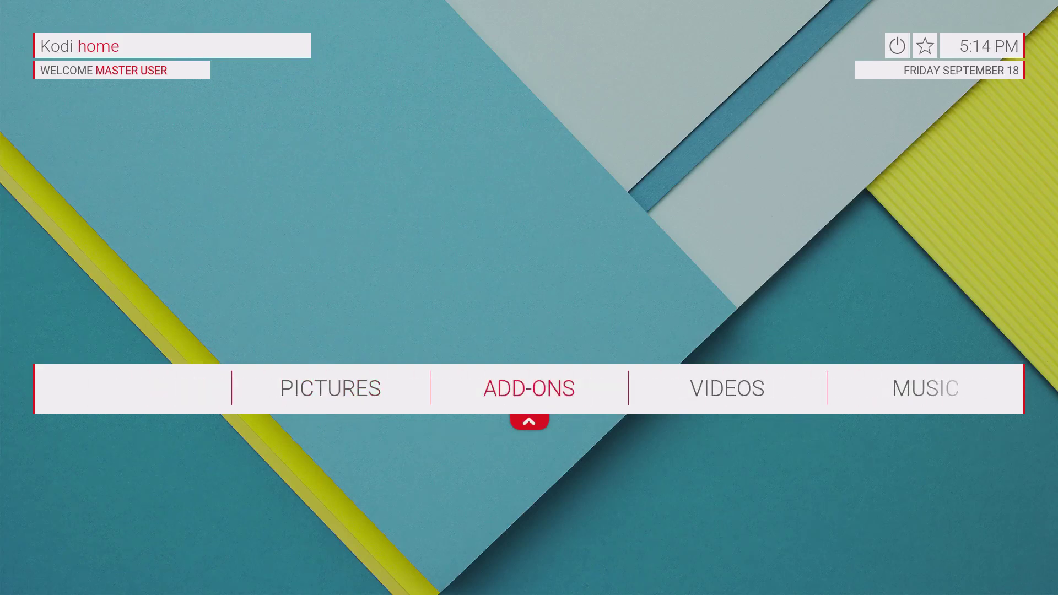
pyautogui.press('Down')
pyautogui.press('Left')
pyautogui.press('Return')
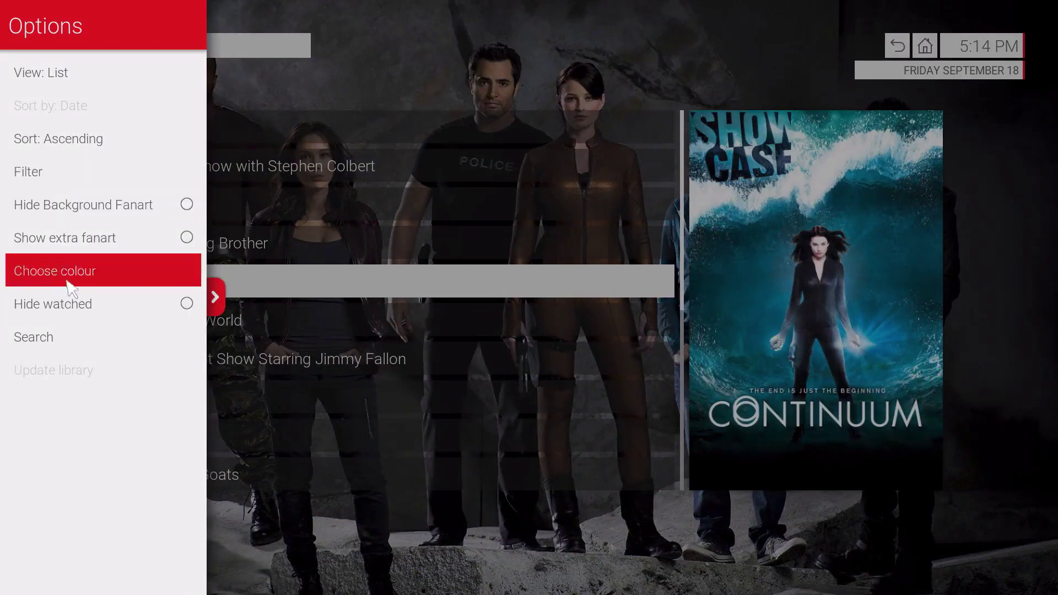
# Set the skin's theme colour to Blue Grey from the show list's options.
pyautogui.click(70, 288)
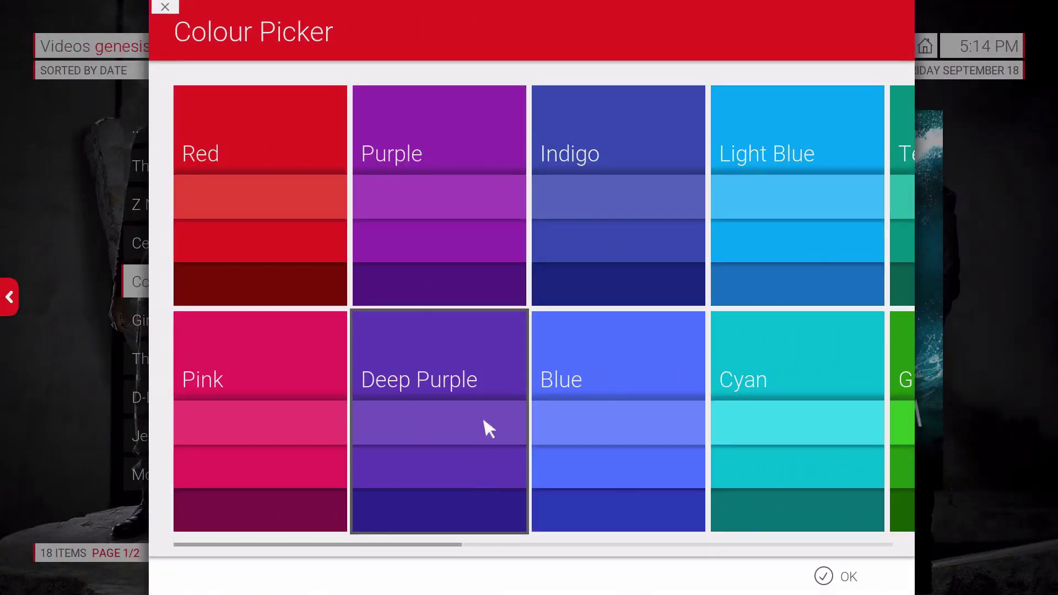
pyautogui.scroll(-2, 560, 432)
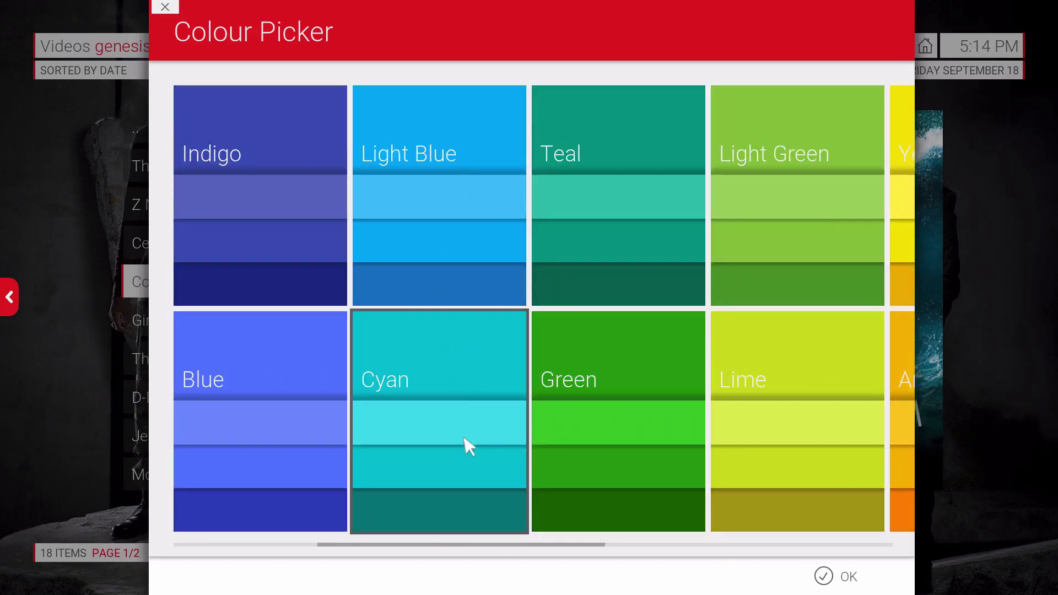
pyautogui.scroll(-3, 494, 448)
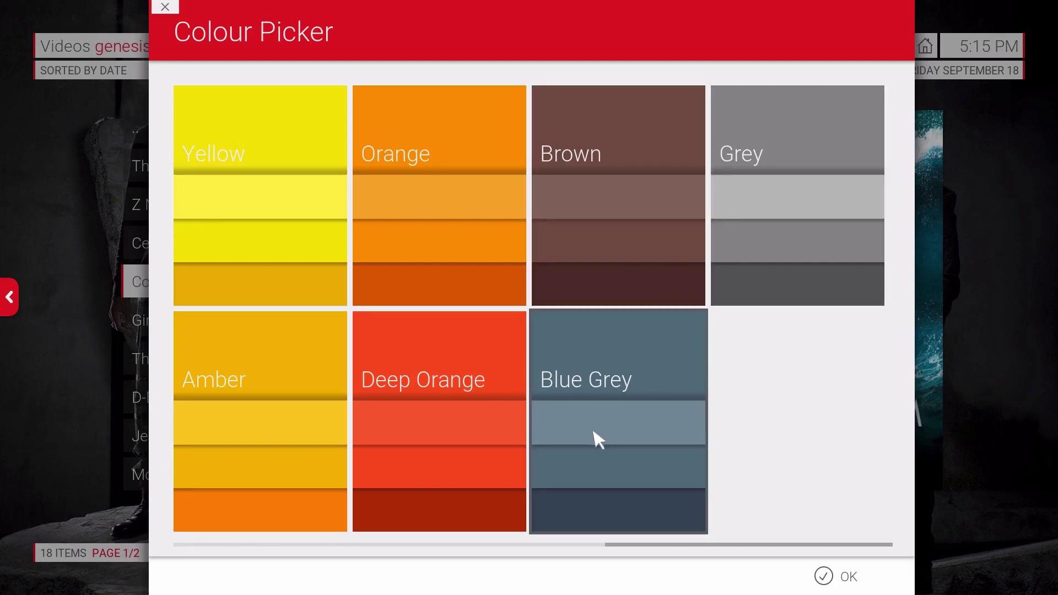
pyautogui.click(629, 385)
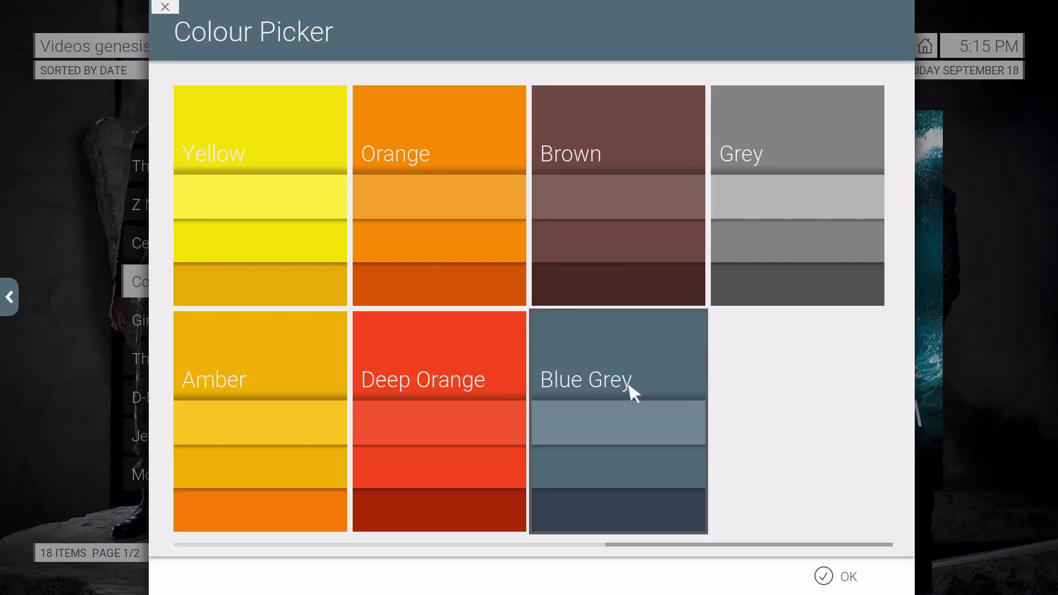
pyautogui.click(824, 576)
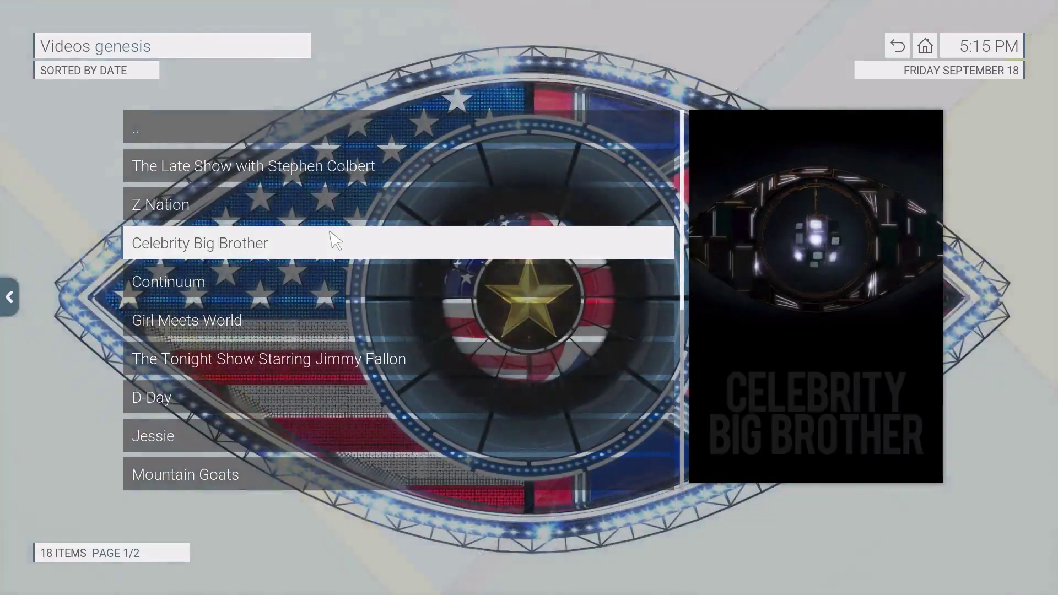
# Set the skin's theme colour to Red.
pyautogui.click(29, 284)
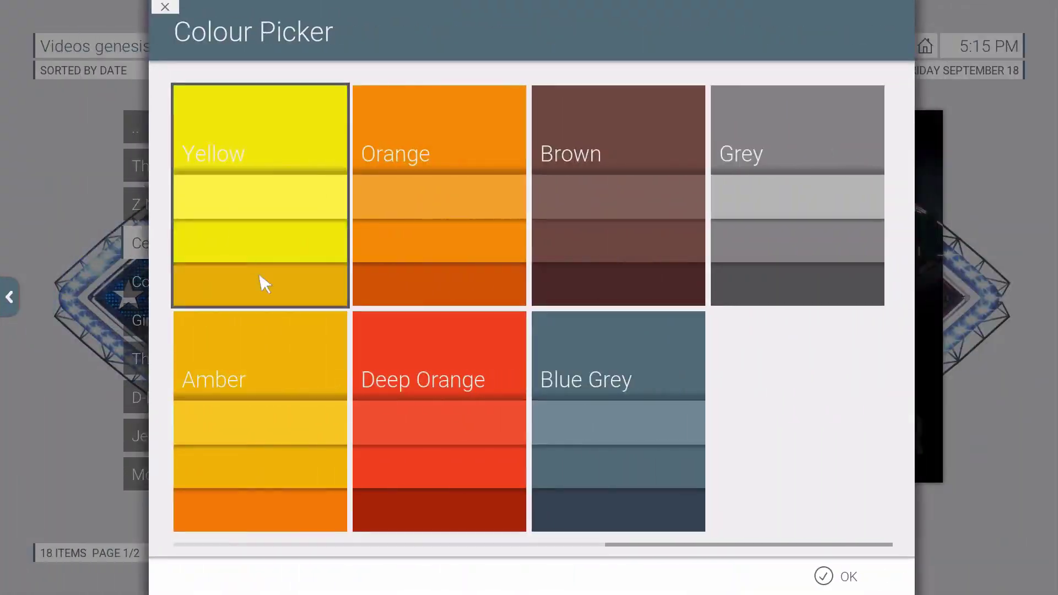
pyautogui.scroll(6, 375, 339)
pyautogui.click(249, 160)
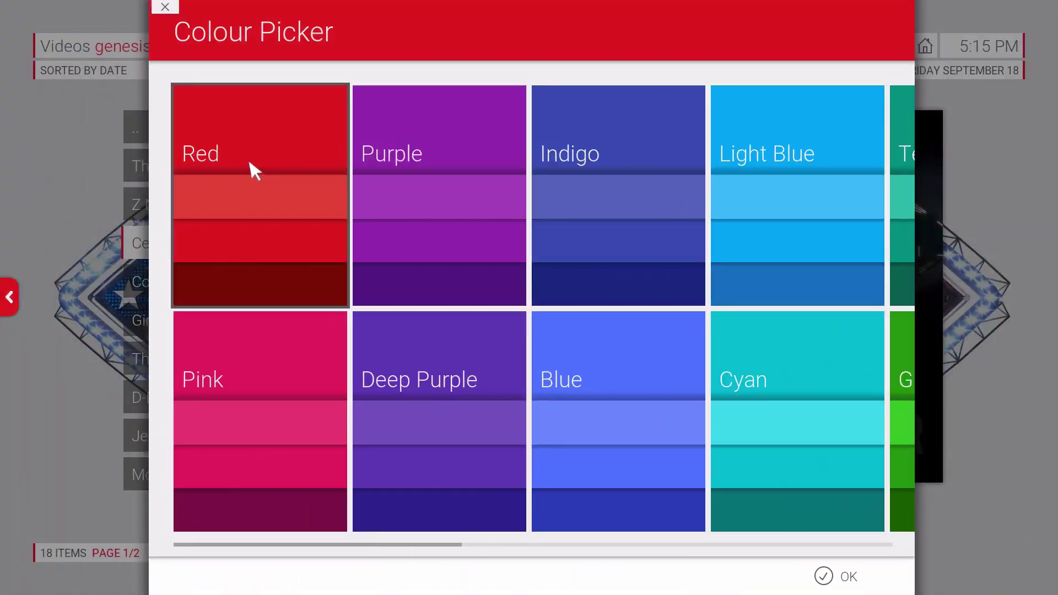
pyautogui.click(827, 577)
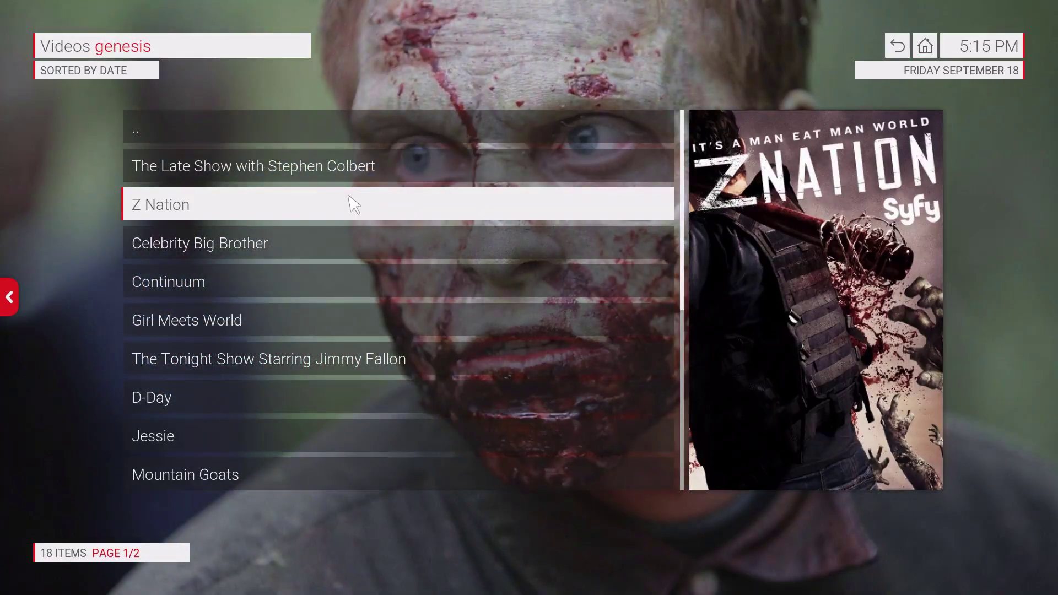
# Browse the Genesis show list down to D-Day to examine the List view's posters and fanart.
pyautogui.press('Down')
pyautogui.press('Down')
pyautogui.press('Down')
pyautogui.press('Down')
pyautogui.press('Down')
pyautogui.press('Down')
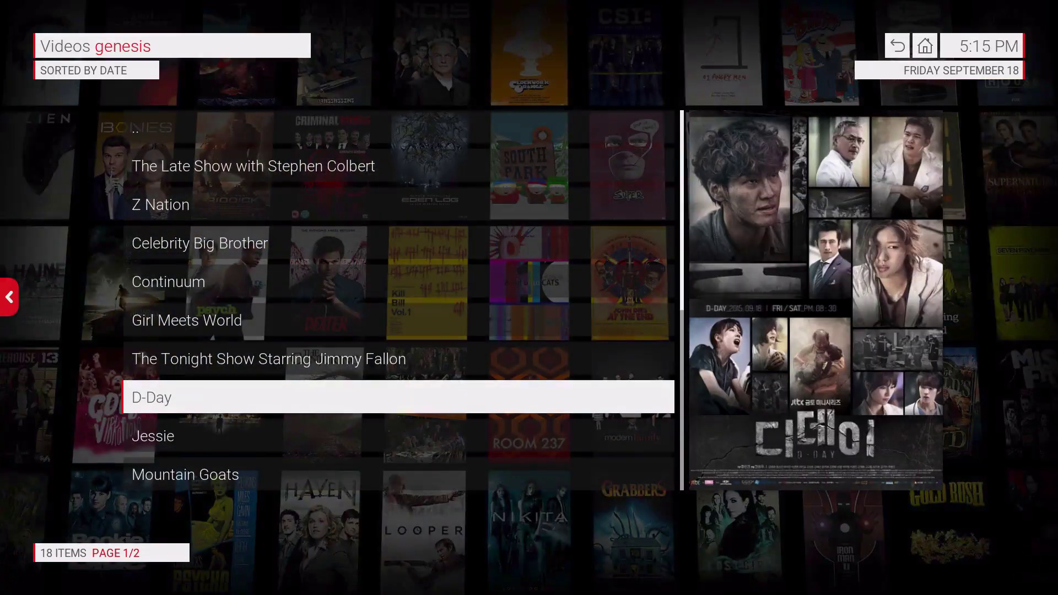
# Switch the show list to the Big list view and browse down to Jessie.
pyautogui.press('Up')
pyautogui.press('Left')
pyautogui.press('Return')
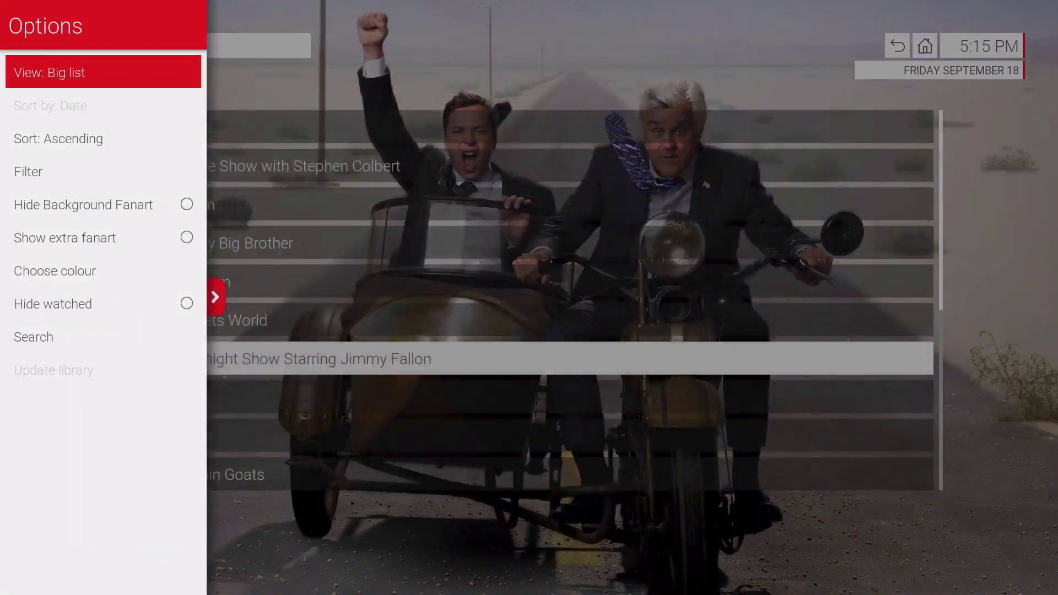
pyautogui.press('Right')
pyautogui.press('Down')
pyautogui.press('Down')
# Switch the shows to the two-row poster grid view and browse posters such as Twenty Again and Celebrity Big Brother.
pyautogui.press('Left')
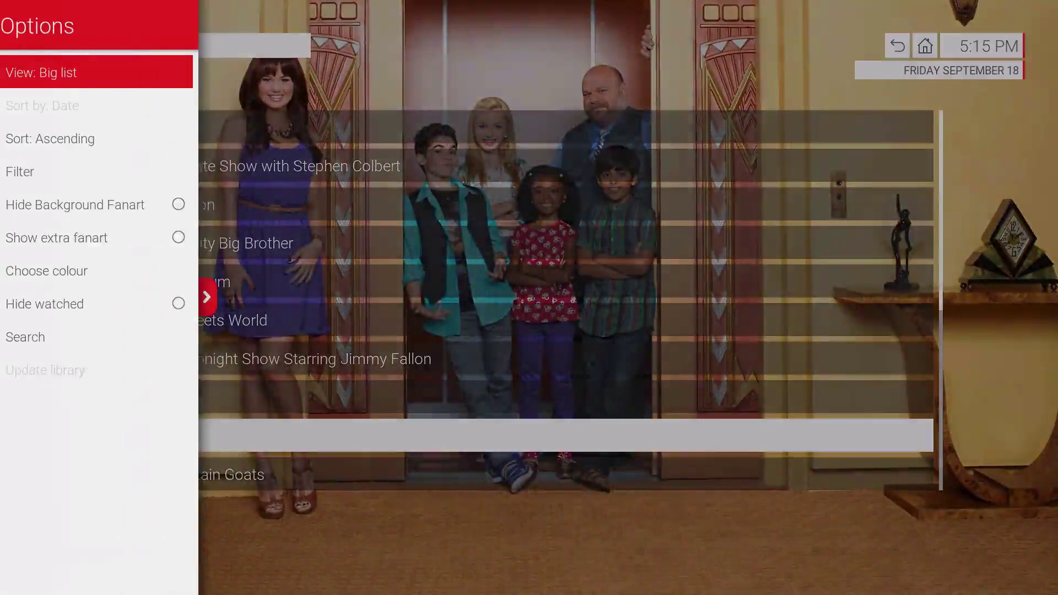
pyautogui.press('Return')
pyautogui.press('Right')
pyautogui.press('Right')
pyautogui.press('Right')
pyautogui.press('Right')
pyautogui.press('Right')
pyautogui.press('Right')
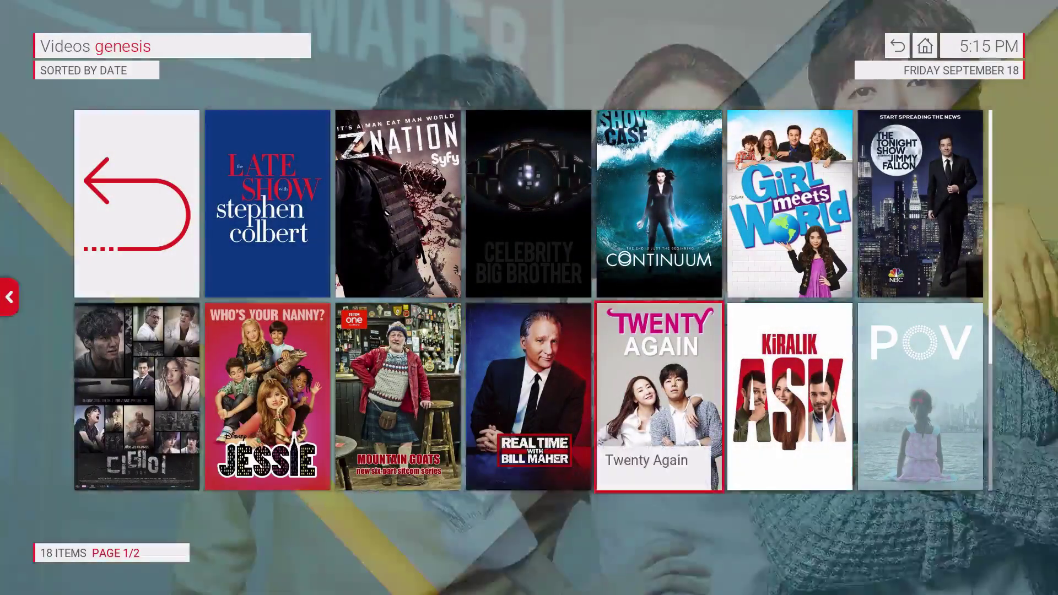
pyautogui.press('Down')
pyautogui.press('Up')
pyautogui.press('Up')
pyautogui.press('Left')
pyautogui.press('Left')
pyautogui.press('Left')
pyautogui.press('Left')
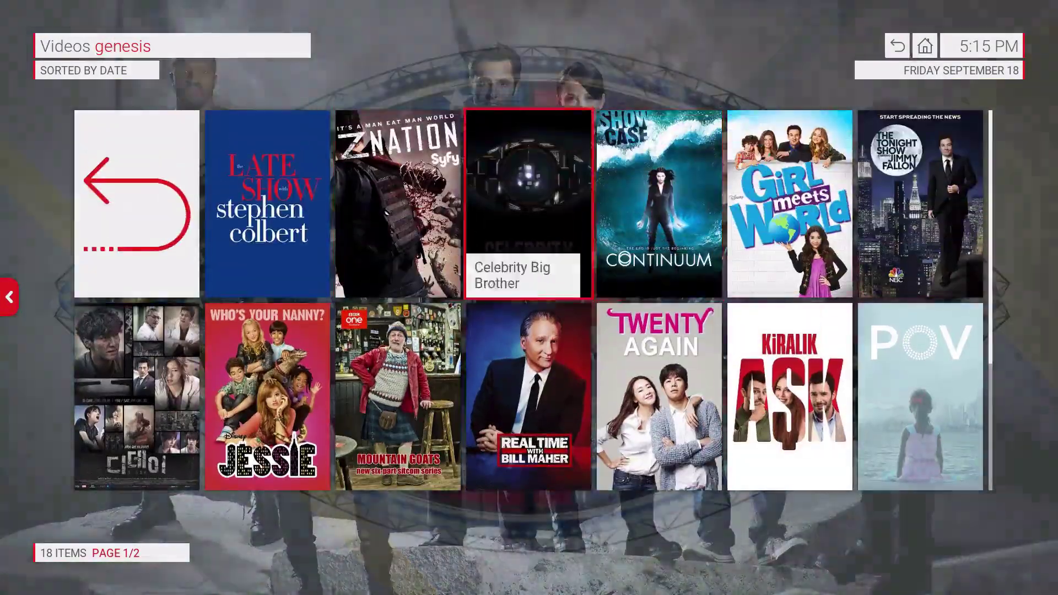
# Cycle the show list's view through Poster Wrap to Media info 2.
pyautogui.press('Left')
pyautogui.press('Return')
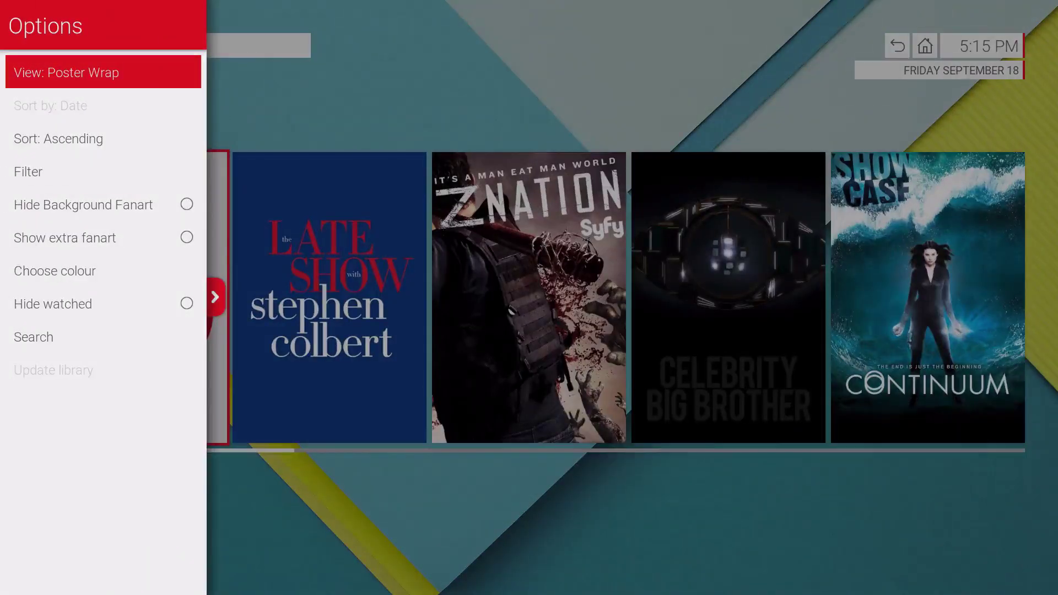
pyautogui.press('Return')
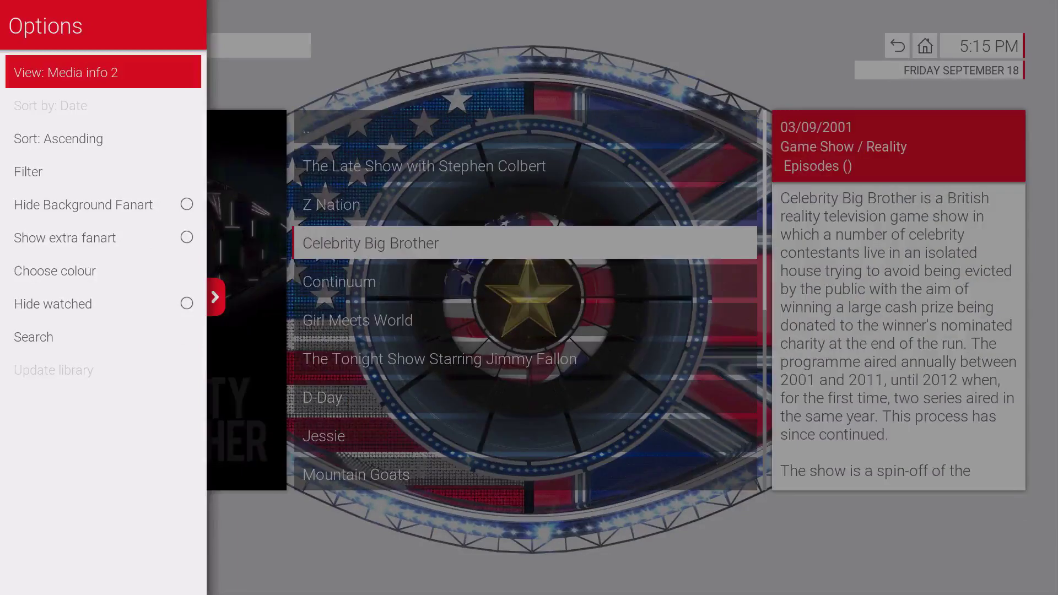
# Browse the shows down to POV in the Media info 2 view to examine their posters and descriptions.
pyautogui.press('Right')
pyautogui.press('Down')
pyautogui.press('Down')
pyautogui.press('Down')
pyautogui.press('Down')
pyautogui.press('Down')
pyautogui.press('Down')
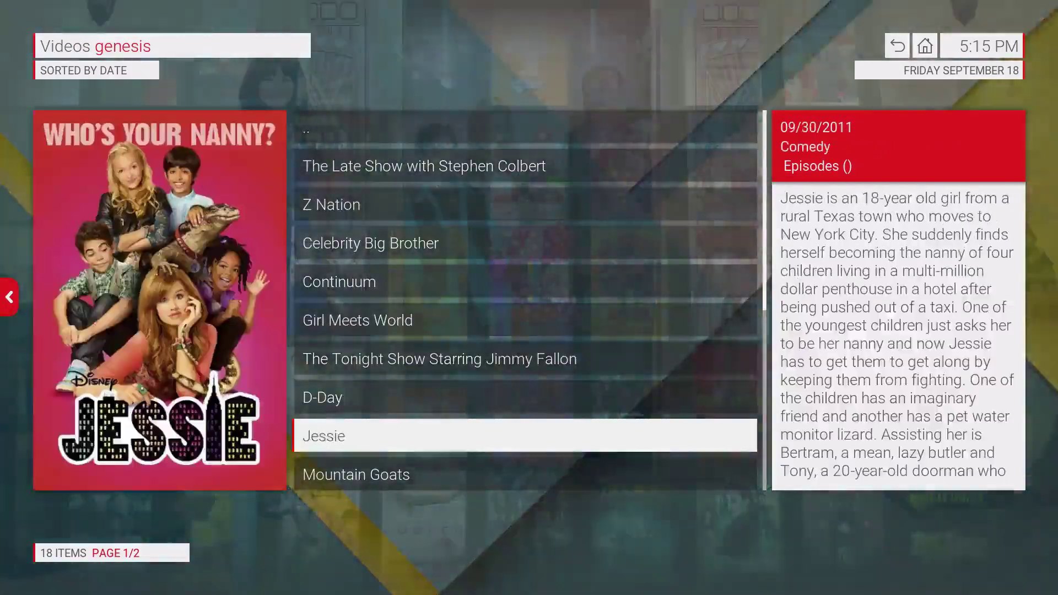
pyautogui.press('Down')
pyautogui.press('Down')
pyautogui.press('Down')
pyautogui.press('Down')
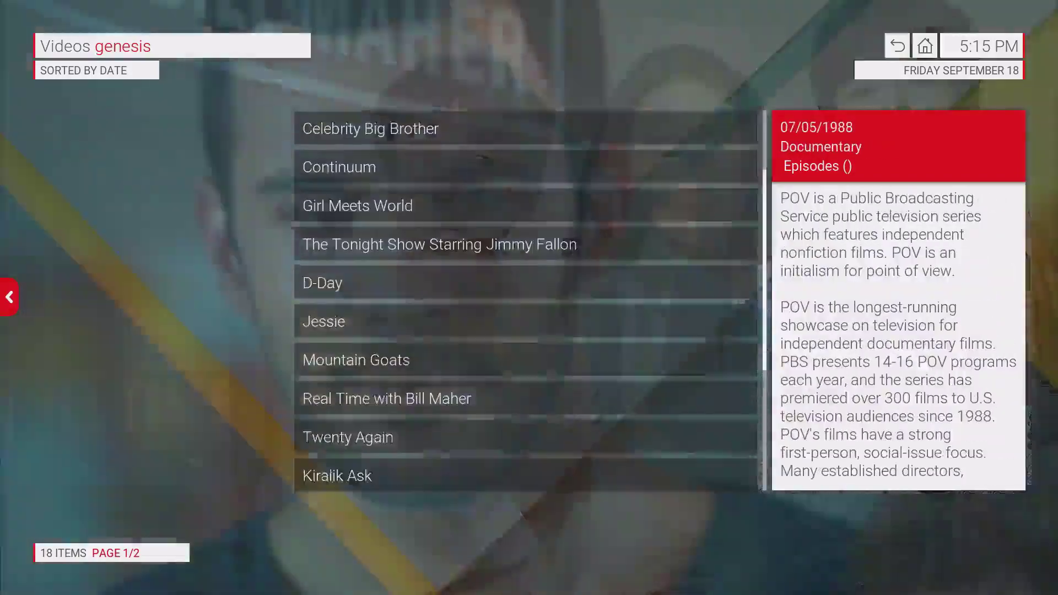
# Switch the show list to the Media info 3 view and browse up to Twenty Again.
pyautogui.press('Left')
pyautogui.press('Return')
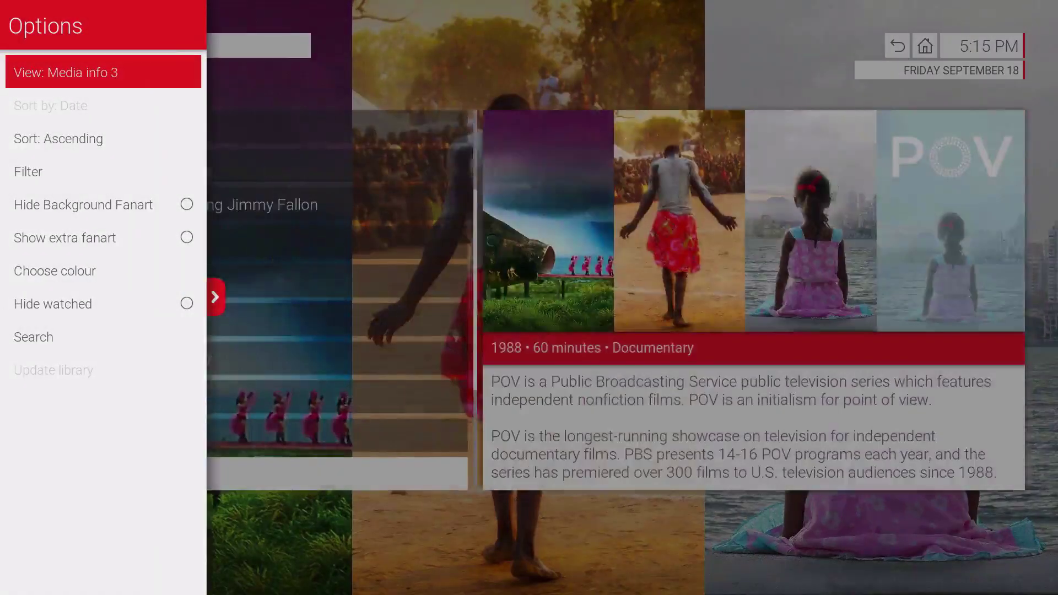
pyautogui.press('Right')
pyautogui.press('Up')
pyautogui.press('Up')
pyautogui.press('Up')
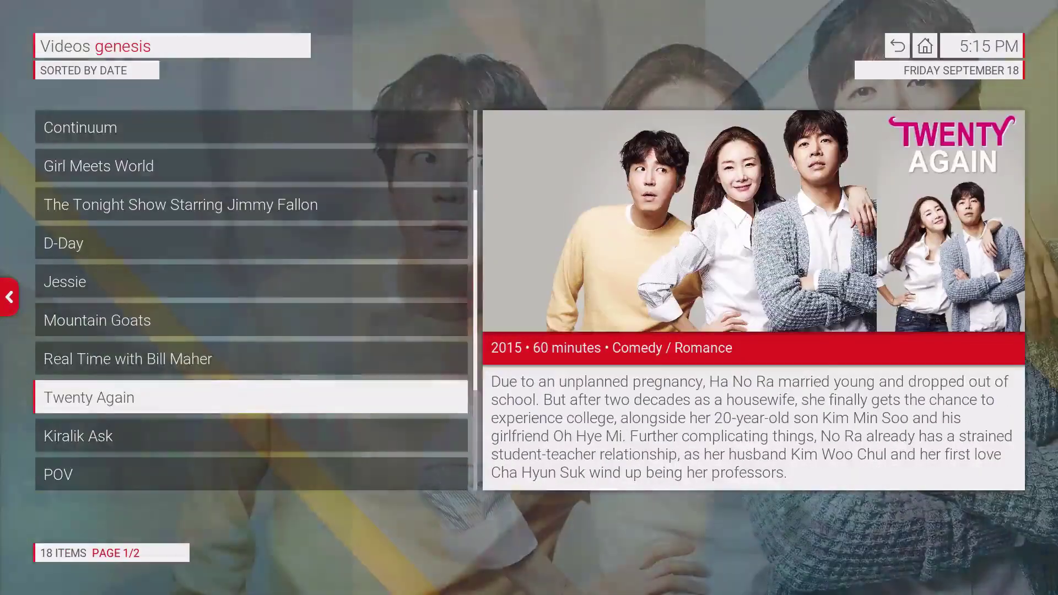
# Switch the show list to the Wide banner view and move to the Jessie banner.
pyautogui.press('Left')
pyautogui.press('Return')
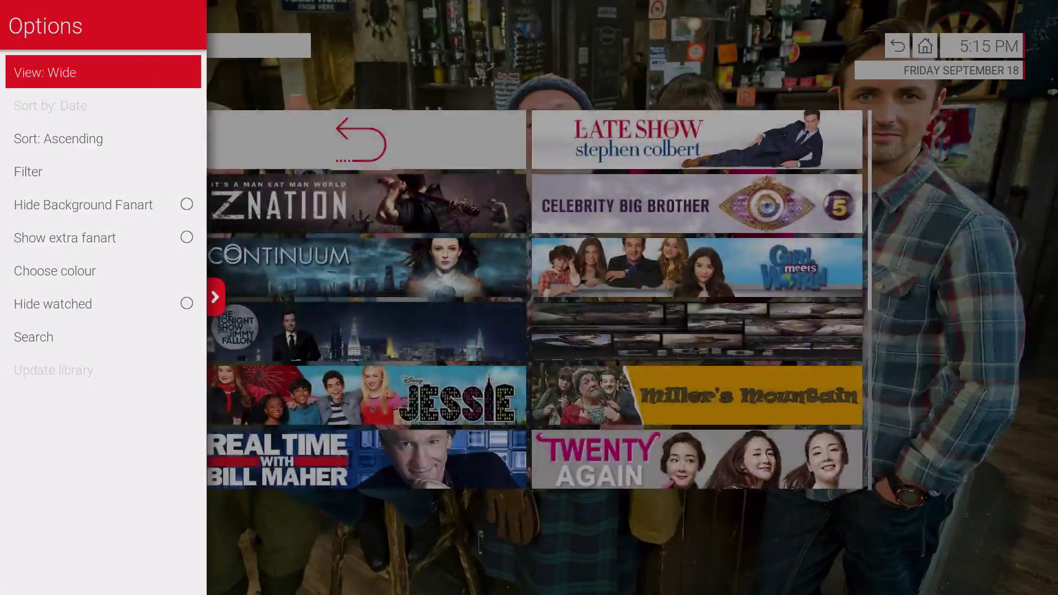
pyautogui.press('Right')
pyautogui.press('Left')
# Return the show list to the List view with a poster beside it and close the options.
pyautogui.press('Left')
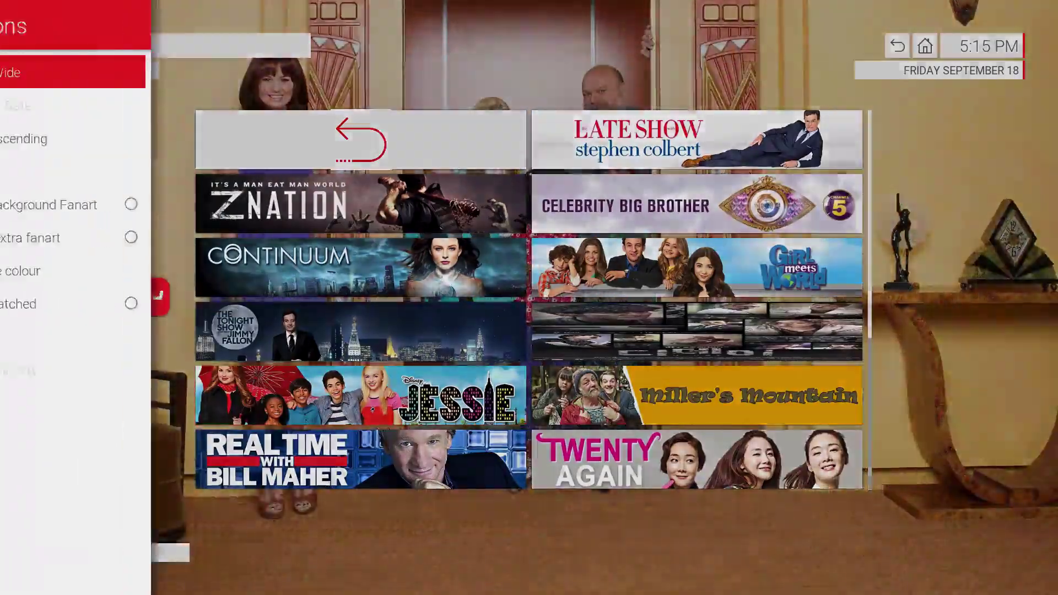
pyautogui.press('Return')
pyautogui.press('Right')
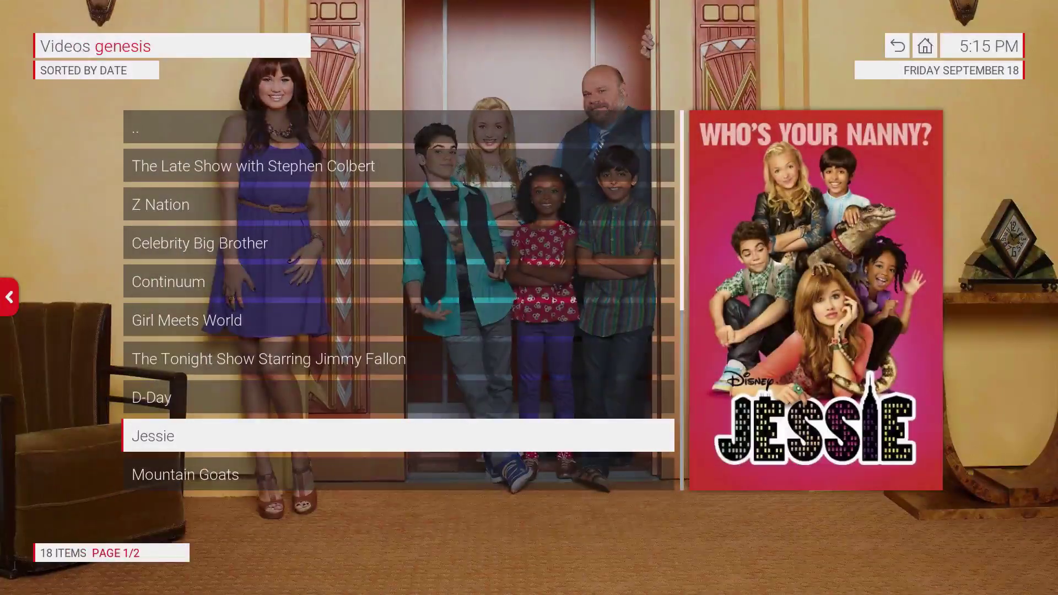
# Leave the Genesis show list and go back to the list of video add-ons.
pyautogui.press('Return')
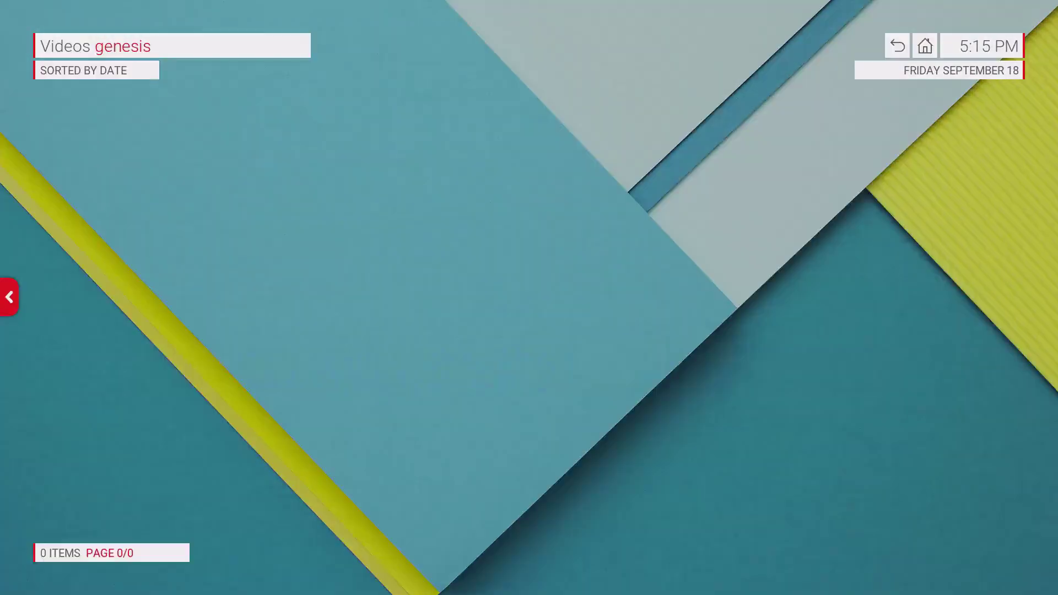
pyautogui.press('BackSpace')
pyautogui.press('BackSpace')
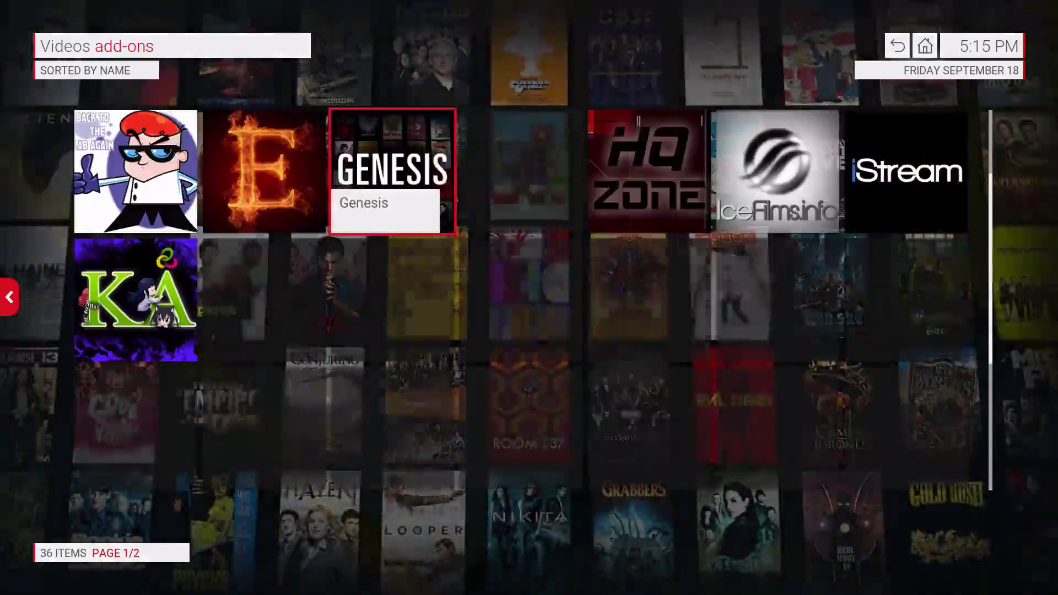
# Browse the video add-on thumbnails across both pages and open the Veetle add-on.
pyautogui.press('Down')
pyautogui.press('Down')
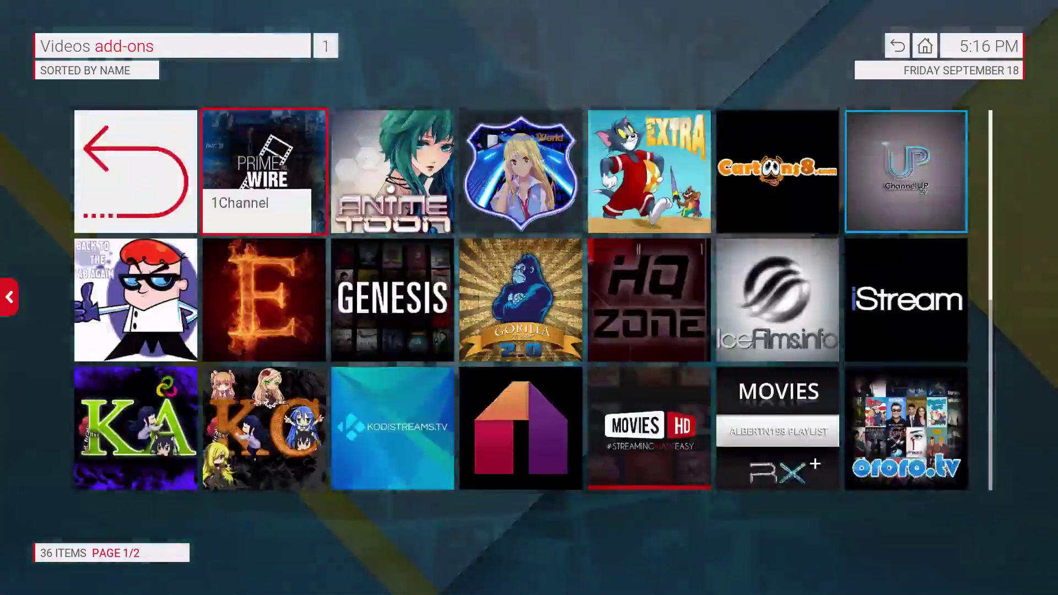
pyautogui.press('Up')
pyautogui.press('Up')
pyautogui.press('Right')
pyautogui.press('Right')
pyautogui.press('Right')
pyautogui.press('Right')
pyautogui.press('Right')
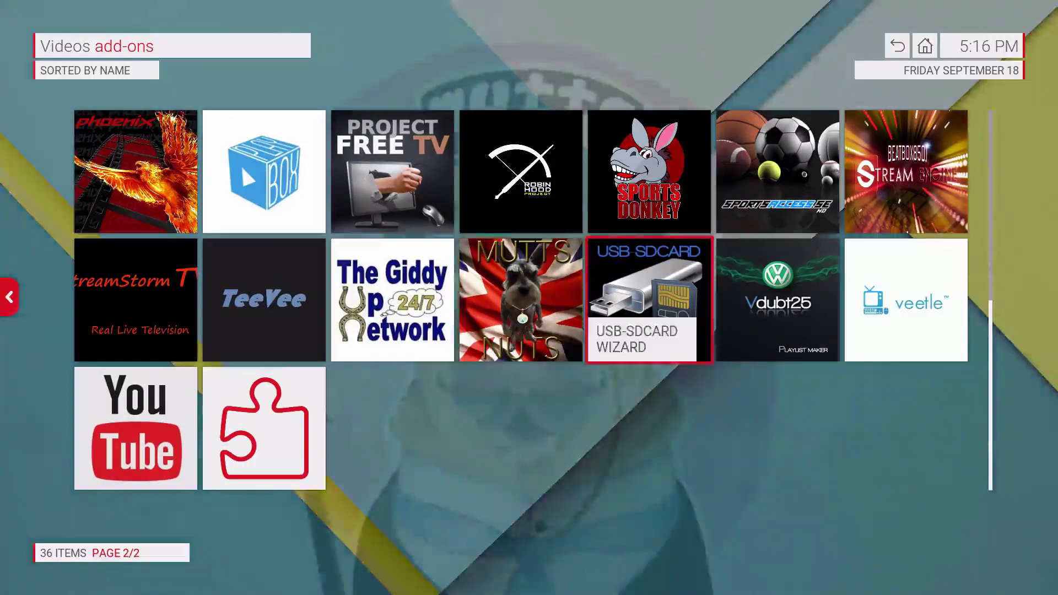
pyautogui.press('Return')
# Open Veetle's Categories folder and enter the Entertainment category.
pyautogui.press('Down')
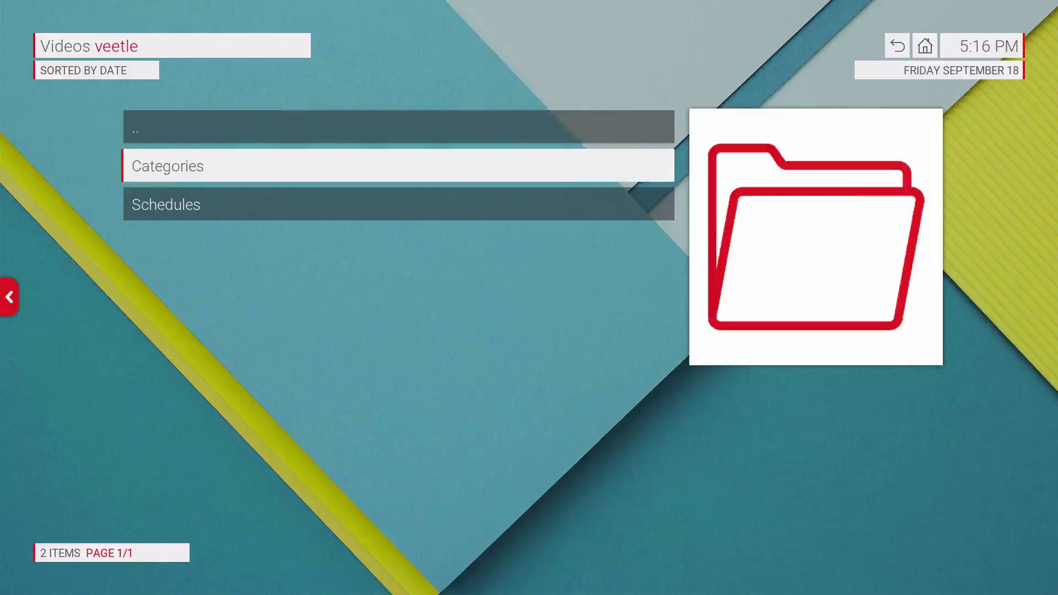
pyautogui.press('Down')
pyautogui.press('Down')
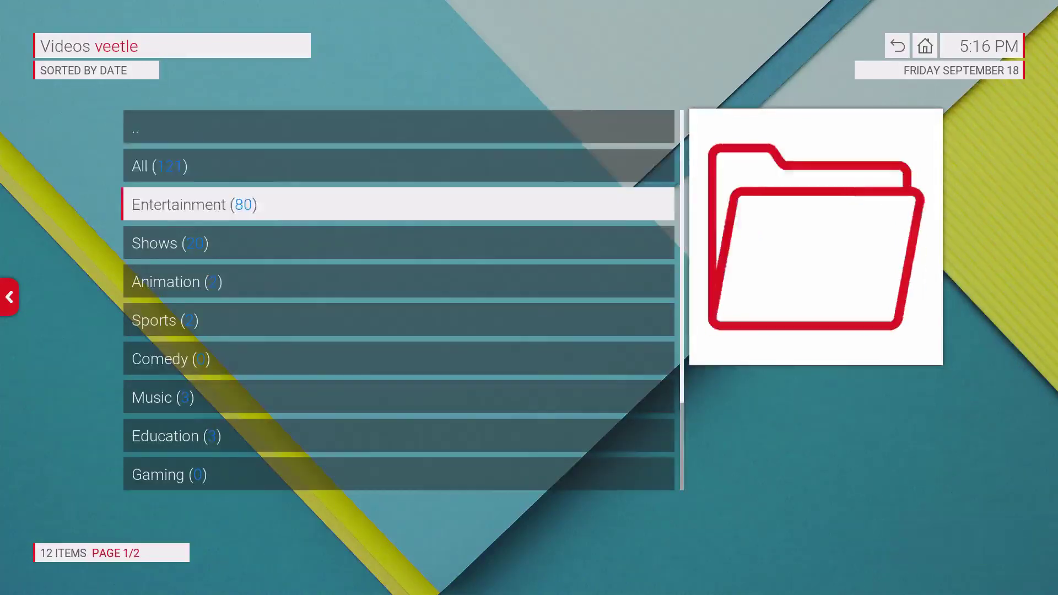
pyautogui.press('Up')
pyautogui.press('Down')
pyautogui.press('Return')
# Browse the first streams in Veetle's Entertainment list.
pyautogui.press('Down')
pyautogui.press('Down')
pyautogui.press('Down')
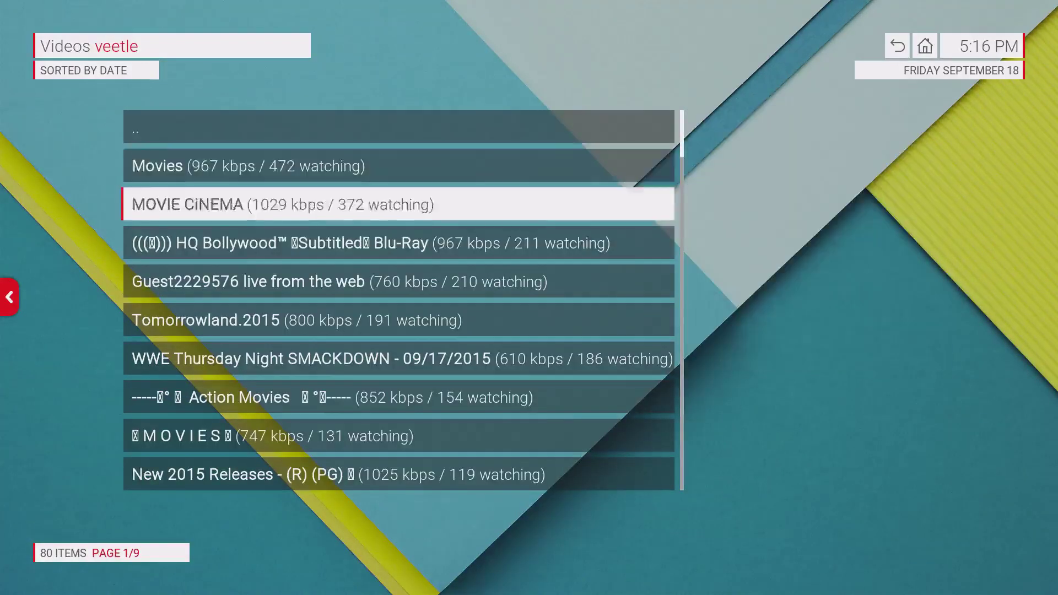
pyautogui.press('Up')
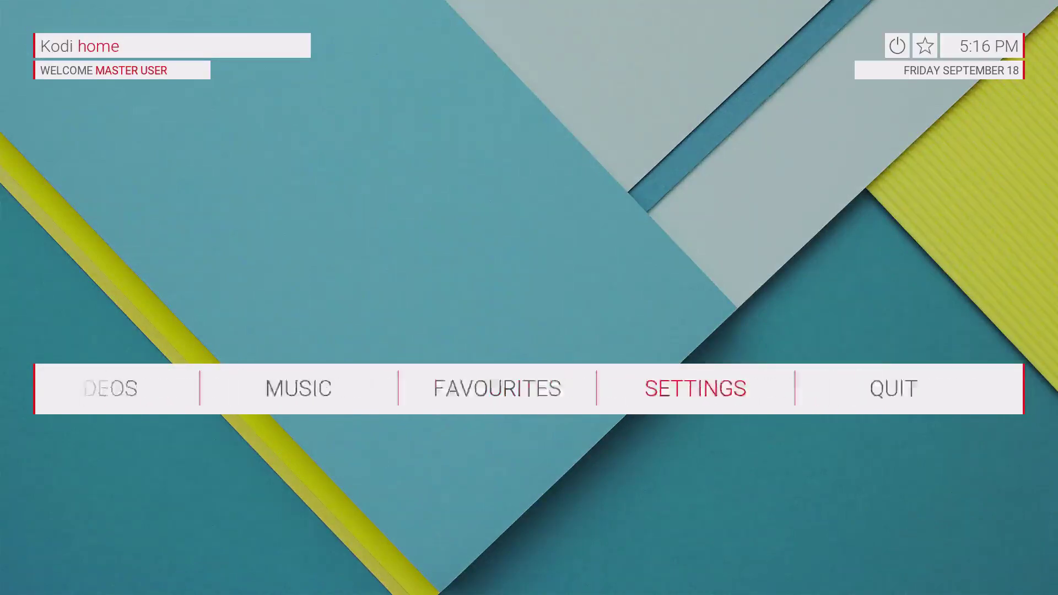
# Open Skin settings from the home menu's Settings submenu.
pyautogui.press('Down')
pyautogui.press('Left')
pyautogui.press('Left')
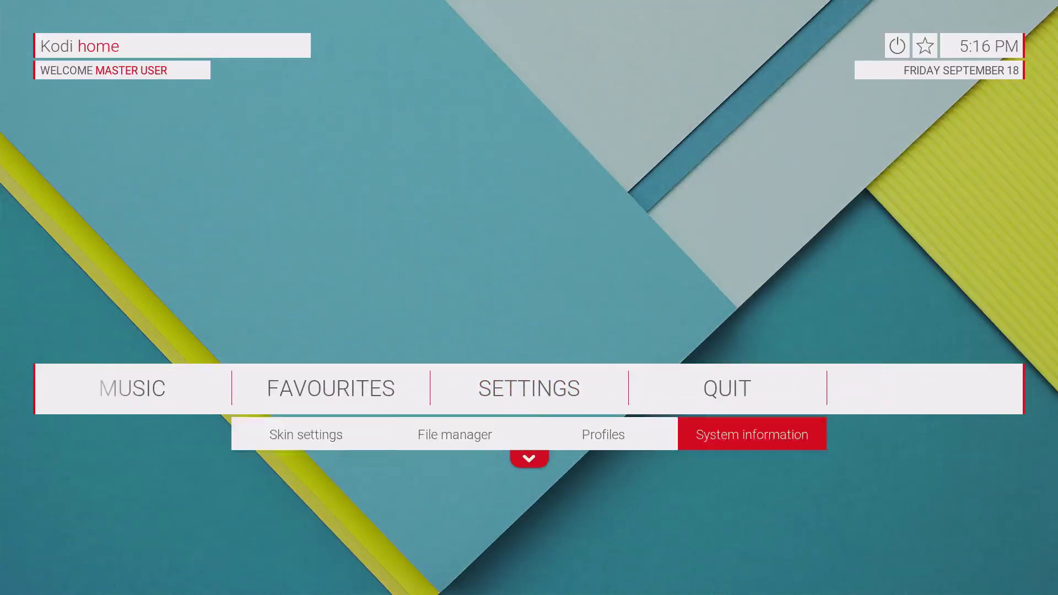
pyautogui.press('Left')
pyautogui.press('Left')
pyautogui.press('Left')
pyautogui.press('Return')
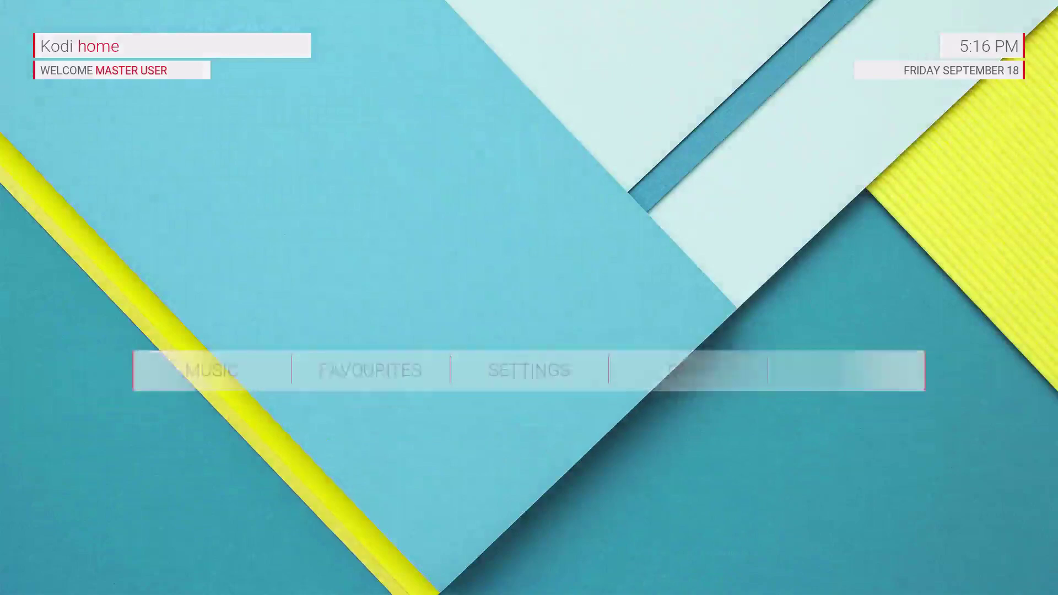
# Open the Main Menu item customisation from the skin's Home window settings.
pyautogui.press('Down')
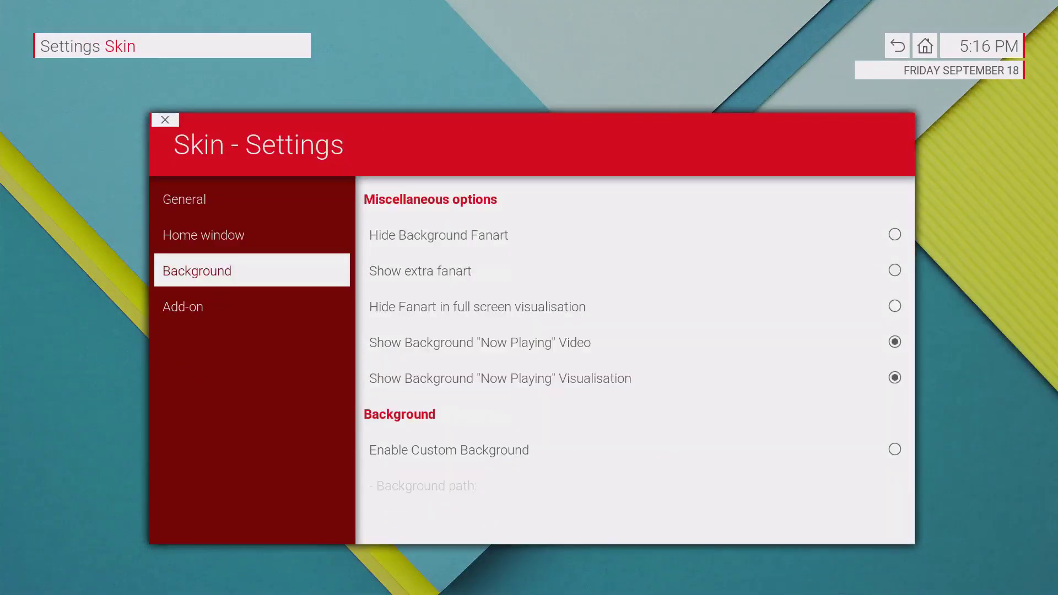
pyautogui.press('Up')
pyautogui.press('Right')
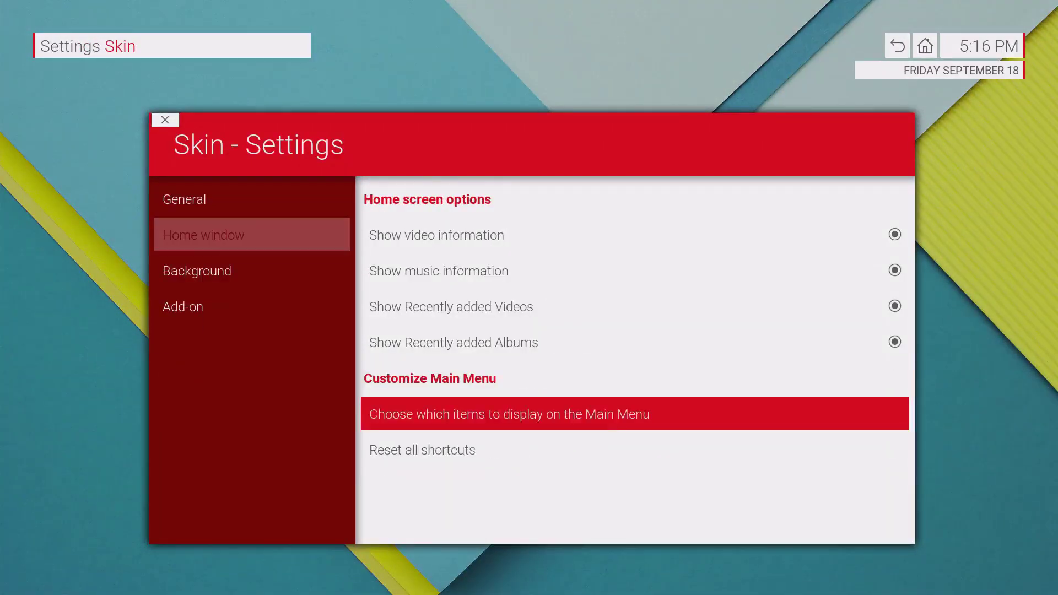
pyautogui.press('Return')
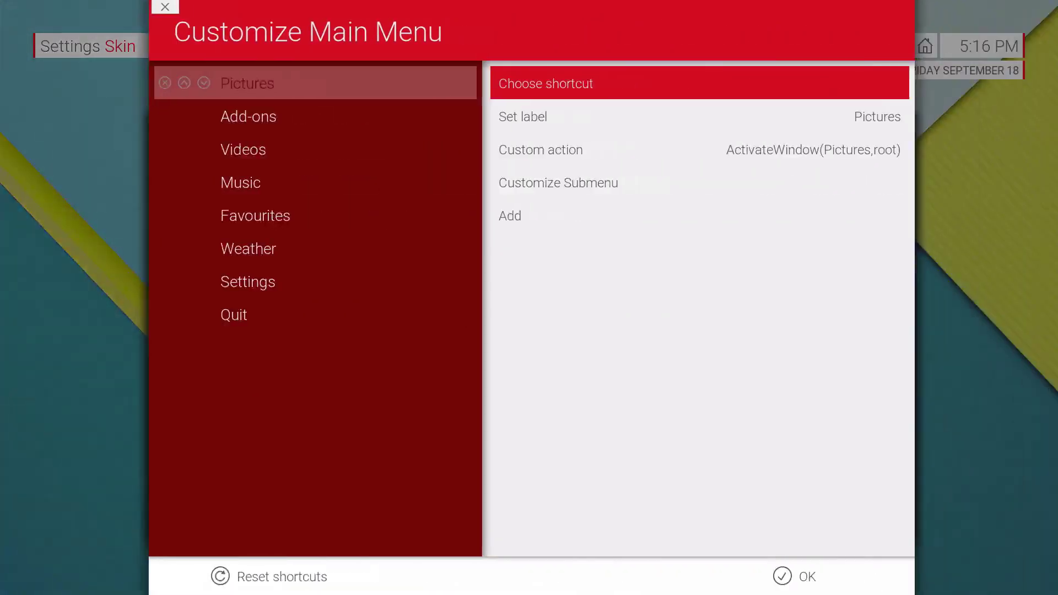
# Examine the main menu entries and their label, action and submenu options down to Favourites.
pyautogui.press('Down')
pyautogui.press('Down')
pyautogui.press('Left')
pyautogui.press('Down')
pyautogui.press('Down')
pyautogui.press('Down')
pyautogui.press('Down')
pyautogui.press('Down')
pyautogui.press('Down')
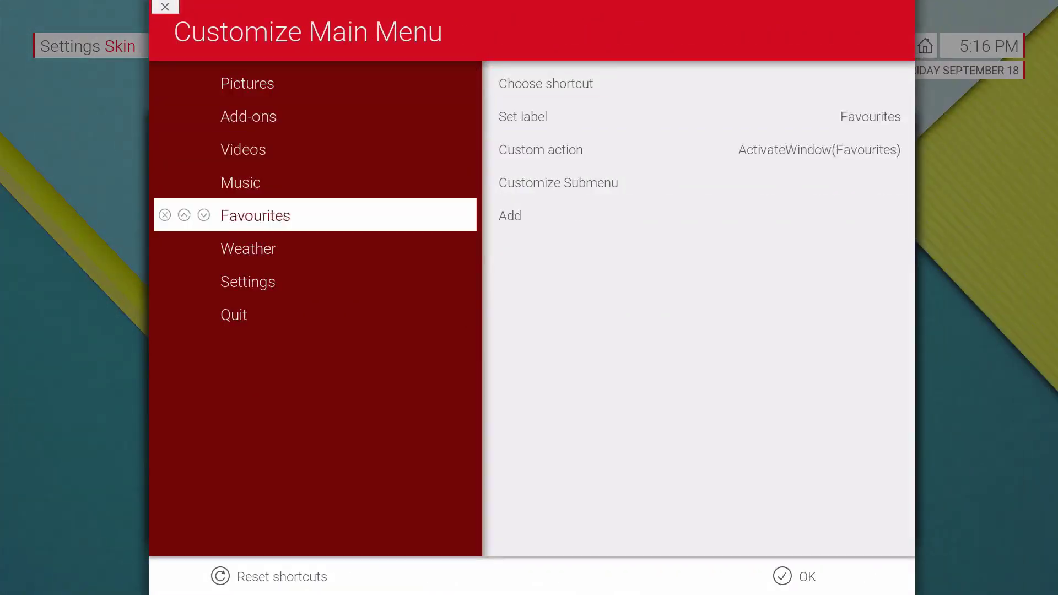
# Examine the Music entry's customisation options, including its submenu, and close the main menu customisation.
pyautogui.press('Up')
pyautogui.press('Right')
pyautogui.press('Down')
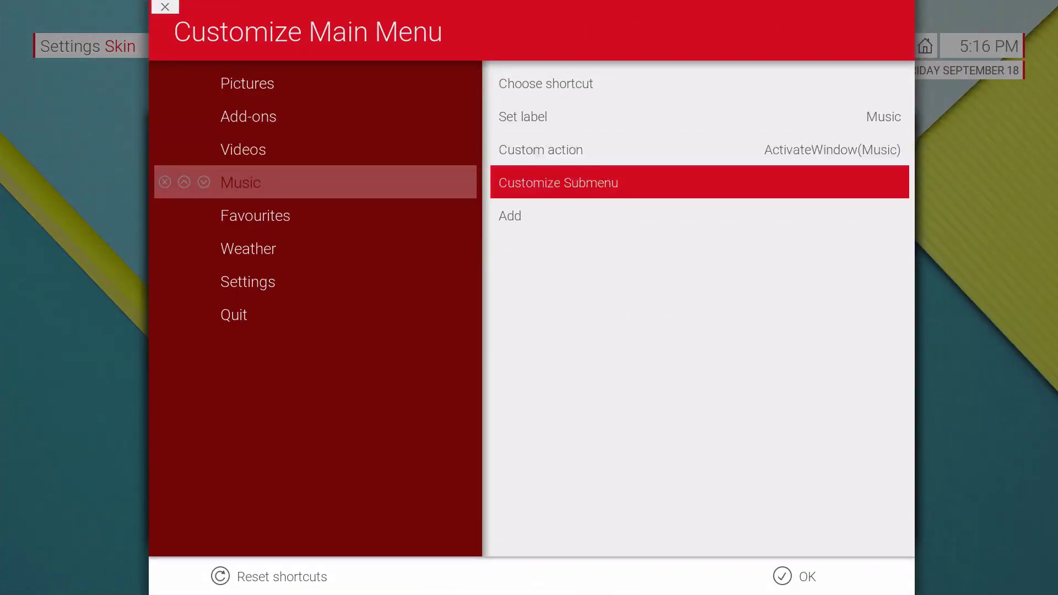
pyautogui.press('Up')
pyautogui.press('Up')
pyautogui.press('Up')
pyautogui.press('Left')
pyautogui.press('Escape')
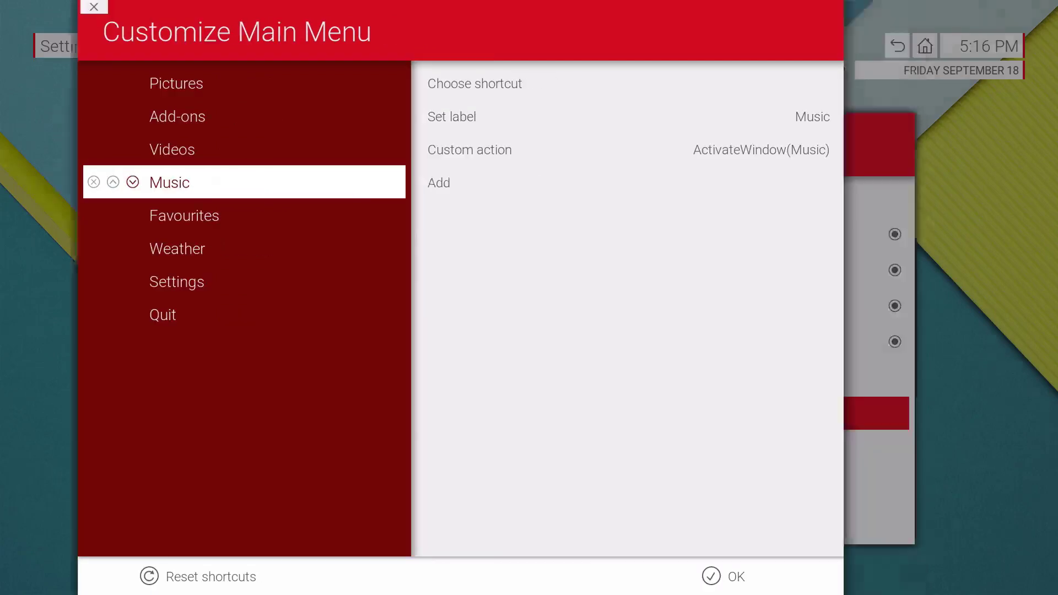
# Enable Show extra fanart in the skin's Background settings and review the remaining background options.
pyautogui.press('Down')
pyautogui.press('Right')
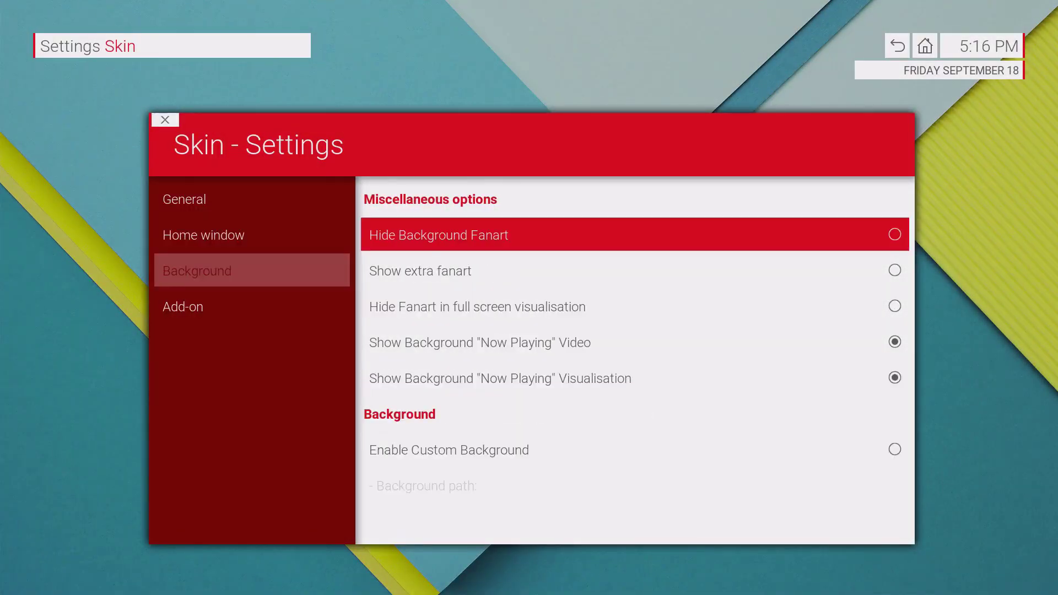
pyautogui.press('Down')
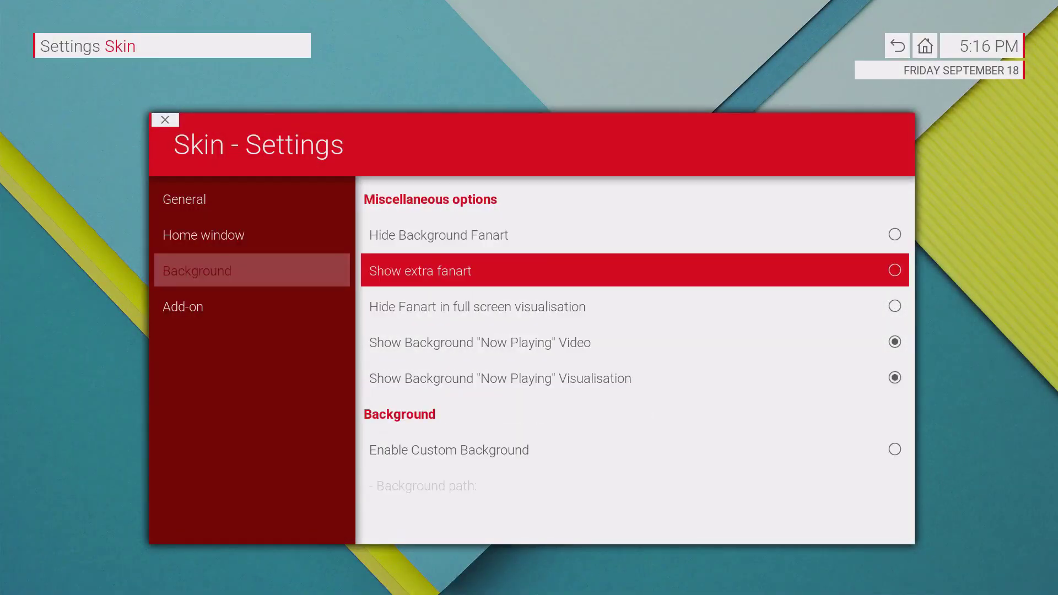
pyautogui.press('Return')
pyautogui.press('Down')
pyautogui.press('Down')
pyautogui.press('Down')
pyautogui.press('Down')
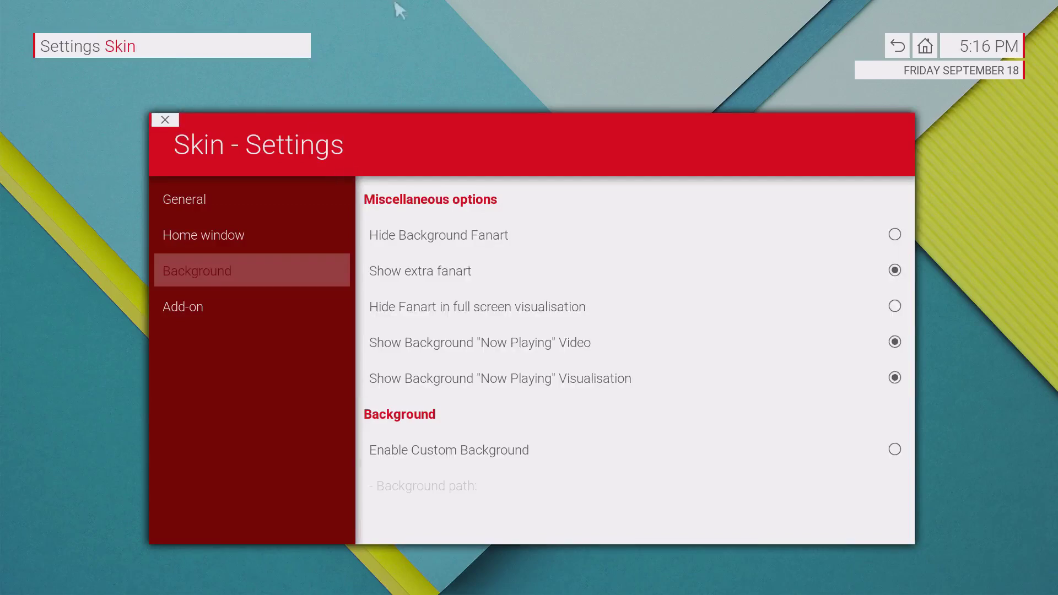
# Examine the skin's Add-on settings for the Videos, Music and Pictures sub-menus and close the skin settings.
pyautogui.moveTo(241, 314)
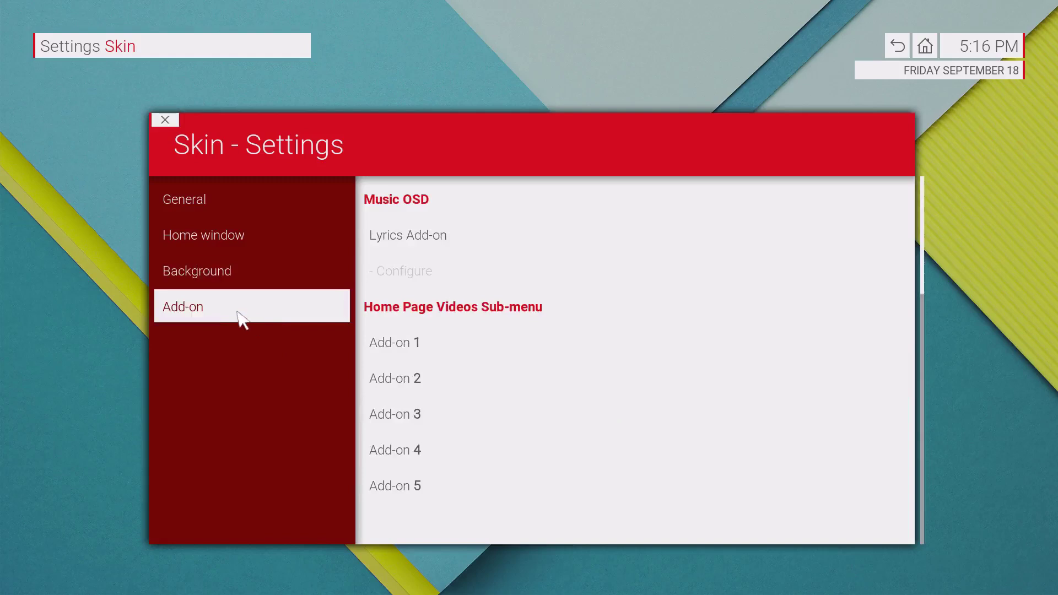
pyautogui.scroll(-2, 520, 424)
pyautogui.scroll(-1, 520, 421)
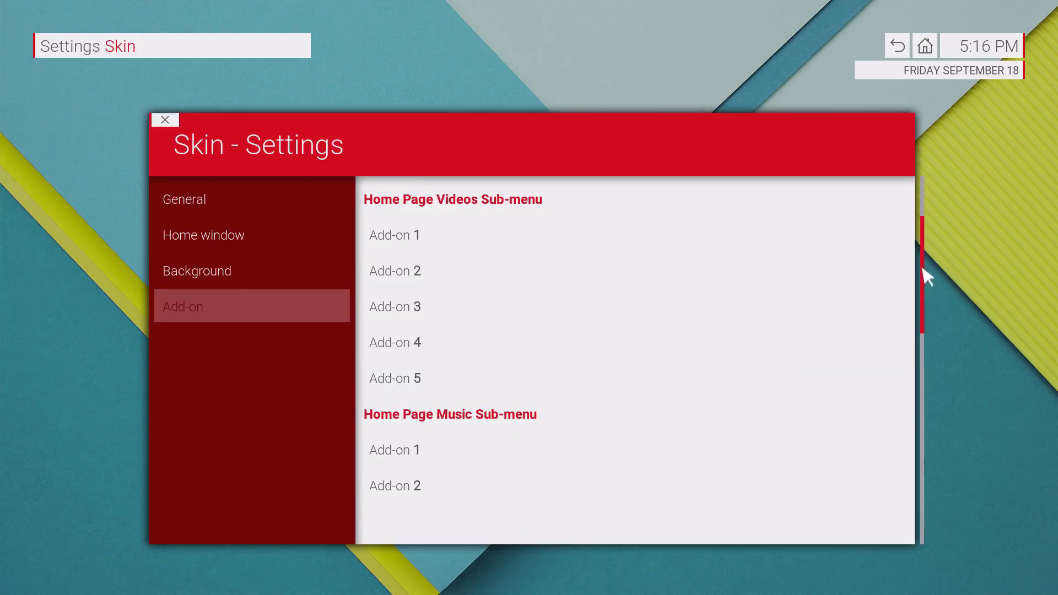
pyautogui.moveTo(922, 264); pyautogui.dragTo(930, 425)
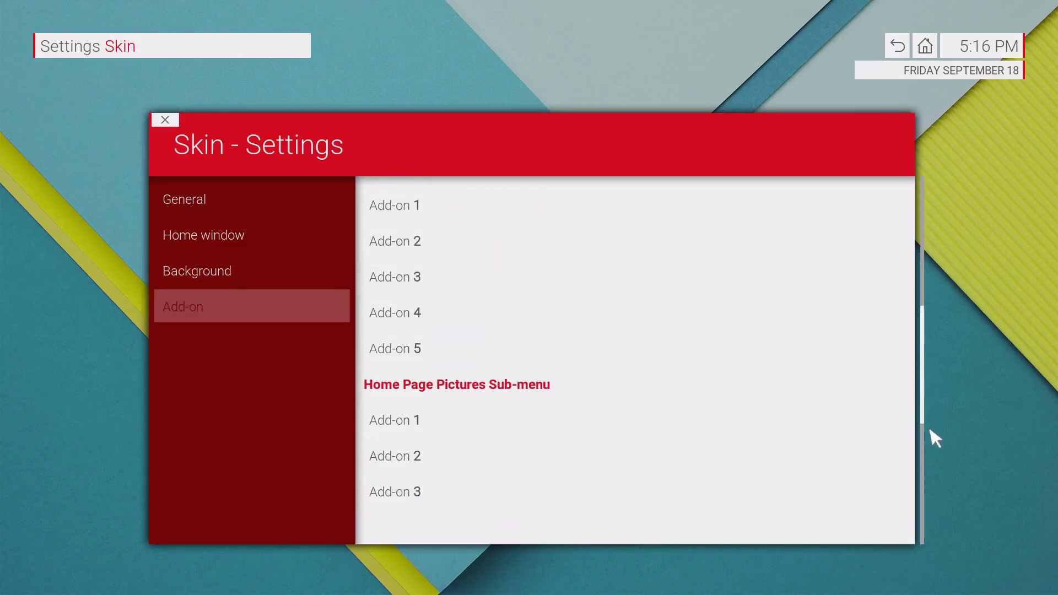
pyautogui.rightClick(920, 228)
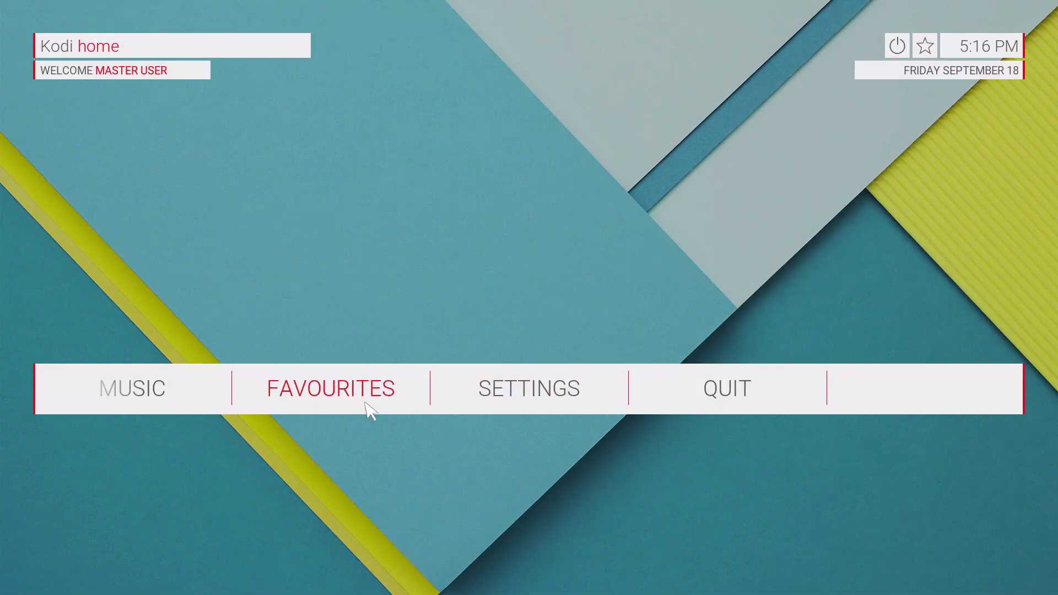
# Open Video add-ons from the home menu's Videos submenu, returning home once and opening it again.
pyautogui.press('Left')
pyautogui.press('Left')
pyautogui.press('Down')
pyautogui.press('Left')
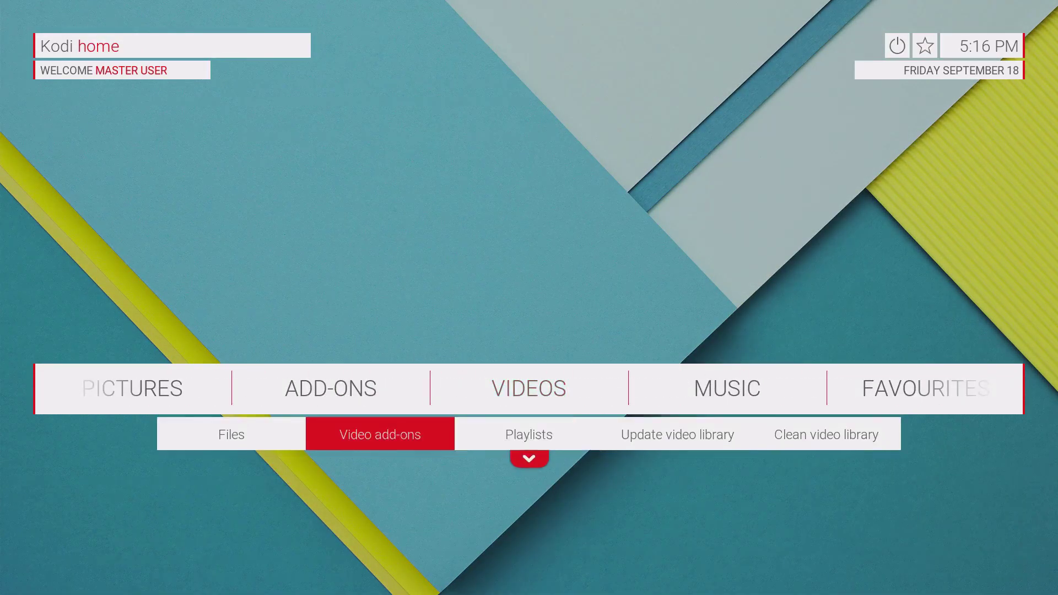
pyautogui.press('Return')
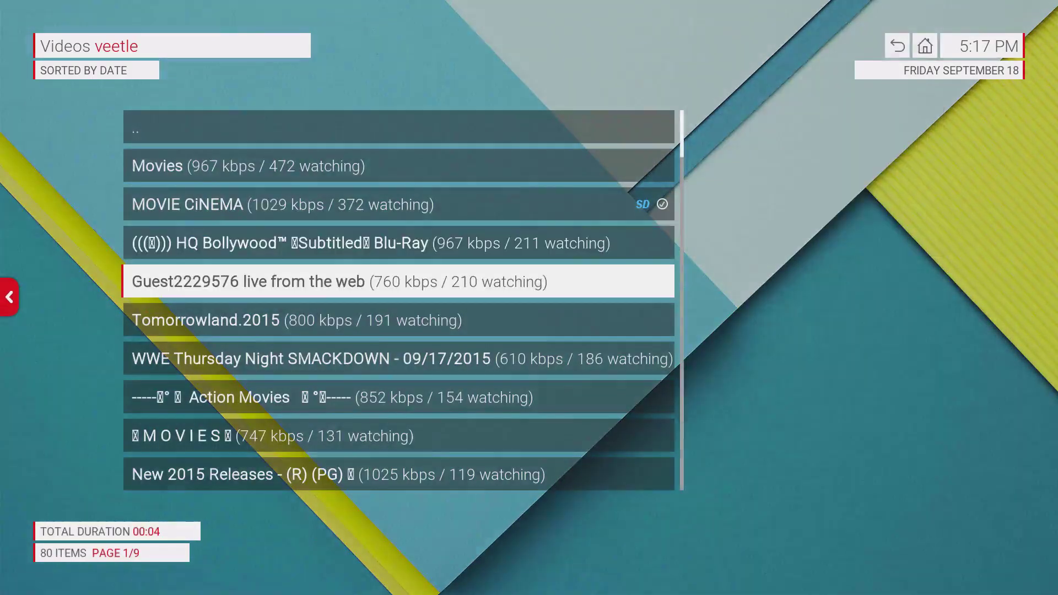
pyautogui.press('Escape')
pyautogui.press('Down')
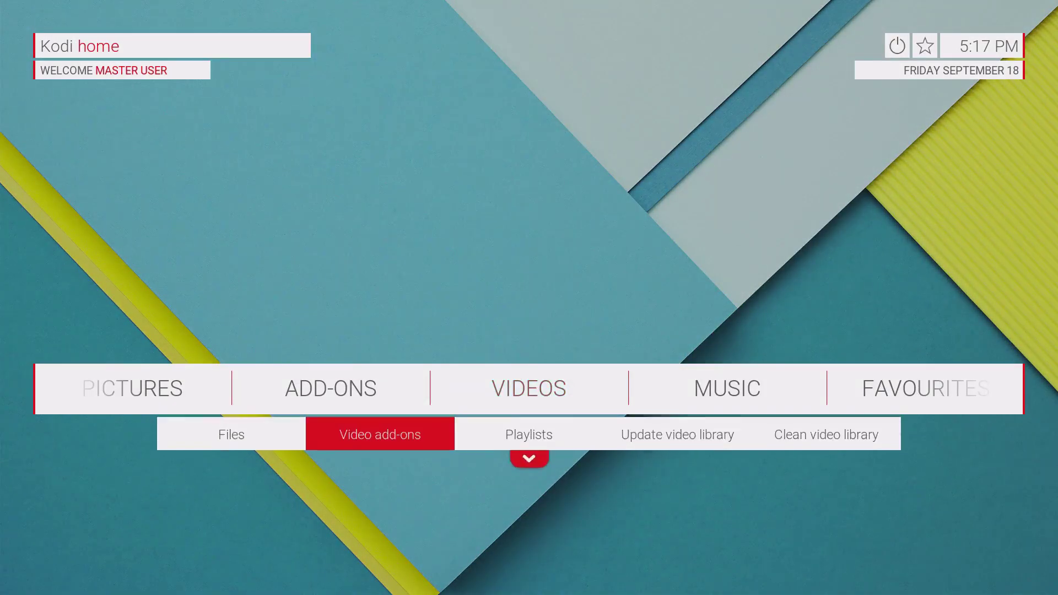
pyautogui.press('Return')
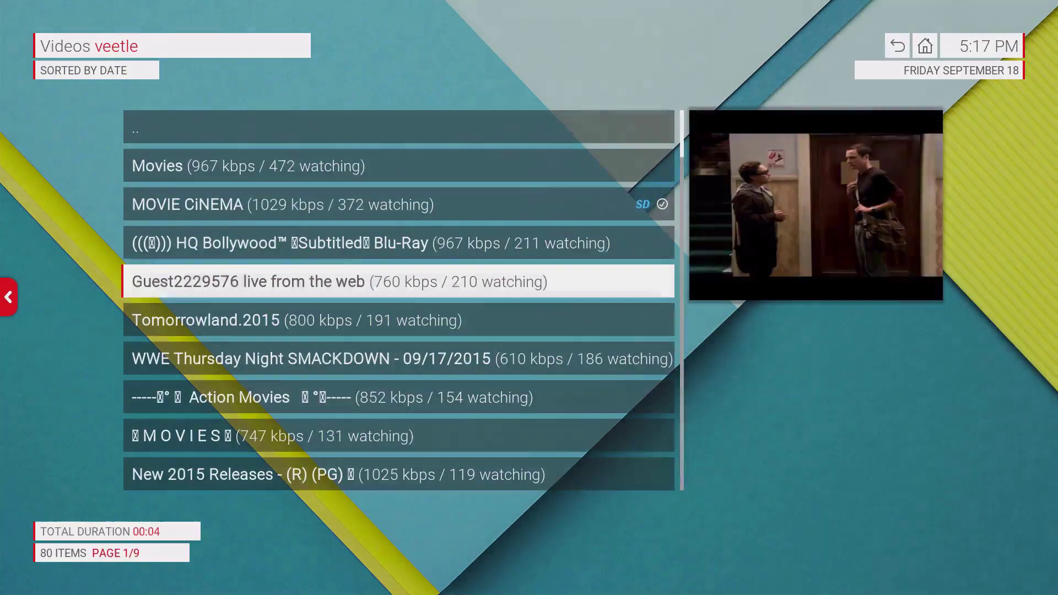
# Back out of the Veetle folders to the home menu and reopen the Video add-ons list.
pyautogui.press('BackSpace')
pyautogui.press('BackSpace')
pyautogui.press('BackSpace')
pyautogui.press('Left')
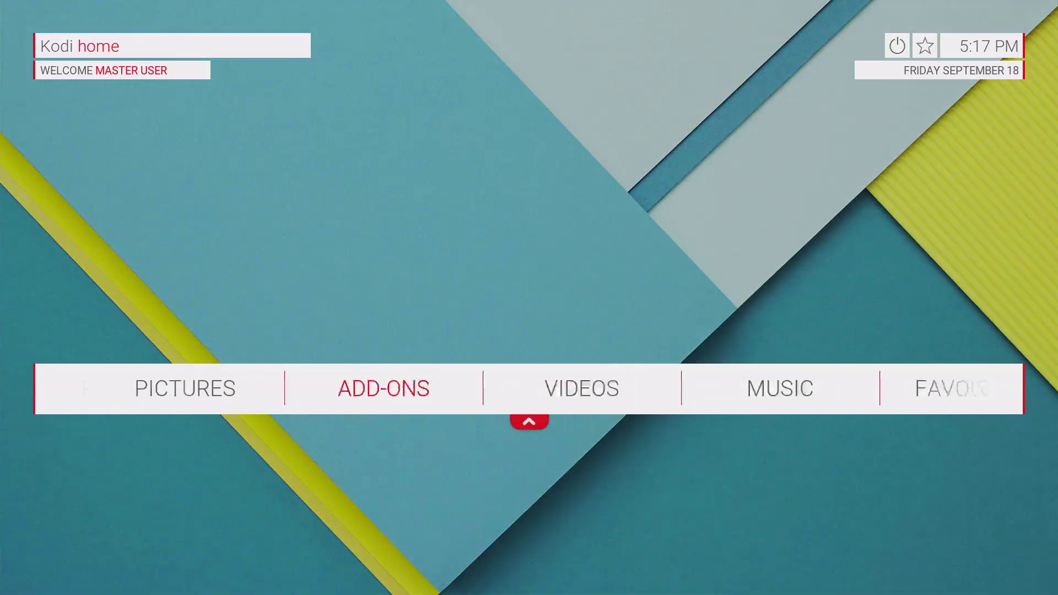
pyautogui.press('Right')
pyautogui.press('Down')
pyautogui.press('Return')
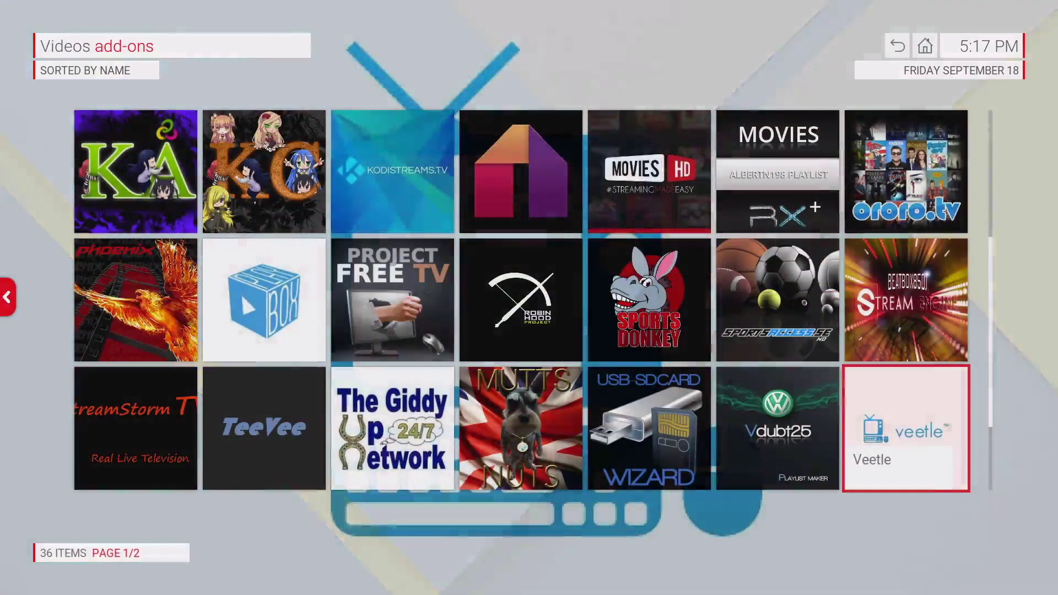
# Open the view options of the video add-ons list and bring up the theme colour picker.
pyautogui.press('Left')
pyautogui.press('Left')
pyautogui.press('Left')
pyautogui.press('Left')
pyautogui.press('Left')
pyautogui.press('Left')
pyautogui.press('Left')
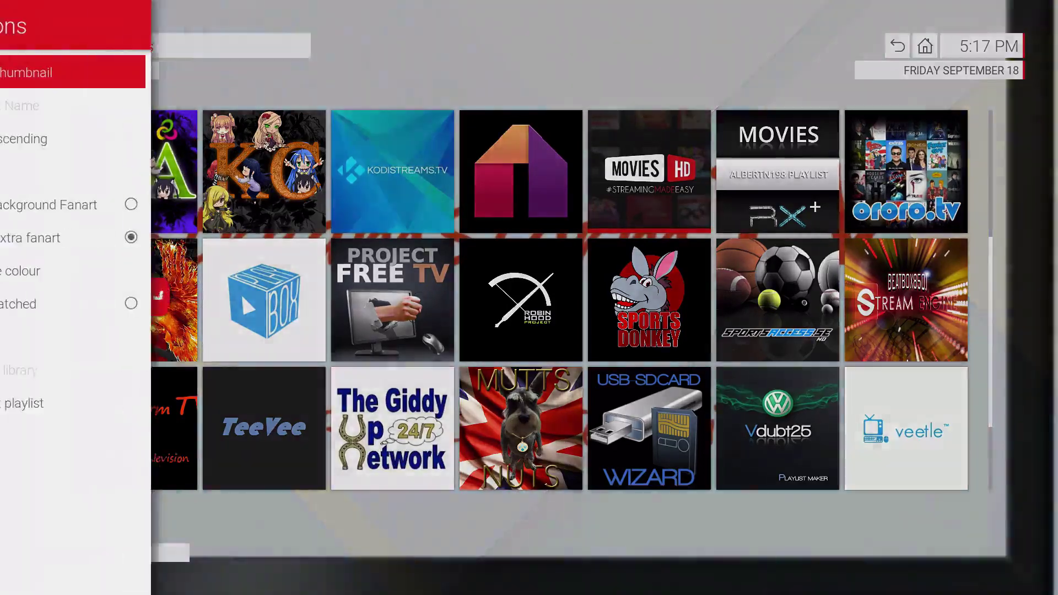
pyautogui.press('Down')
pyautogui.press('Down')
pyautogui.press('Down')
pyautogui.press('Down')
pyautogui.press('Down')
pyautogui.press('Return')
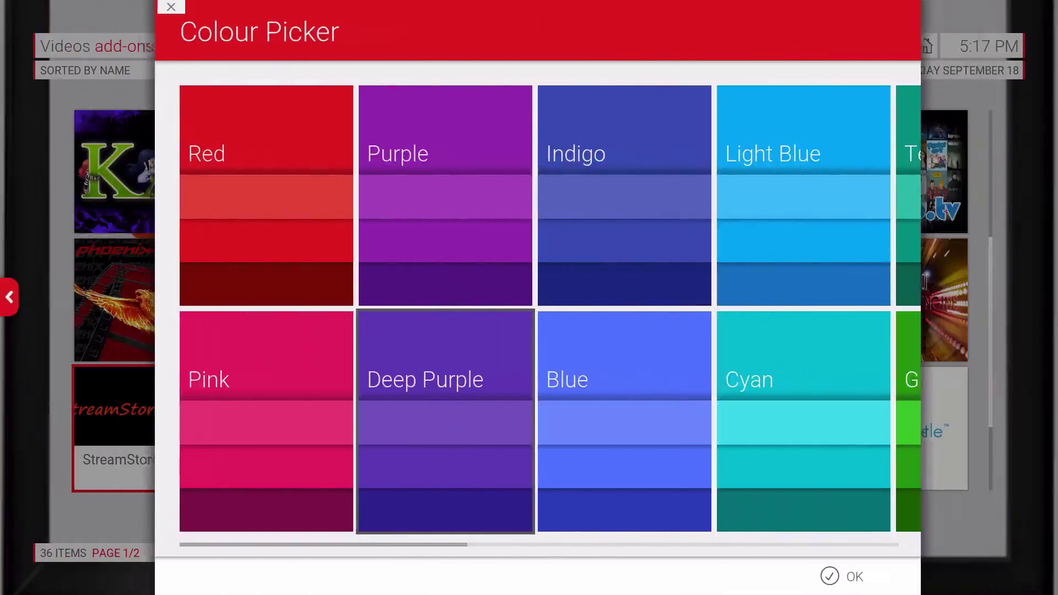
# Set the skin's theme colour to Light Blue and confirm the choice.
pyautogui.press('Right')
pyautogui.press('Right')
pyautogui.press('Right')
pyautogui.press('Right')
pyautogui.press('Left')
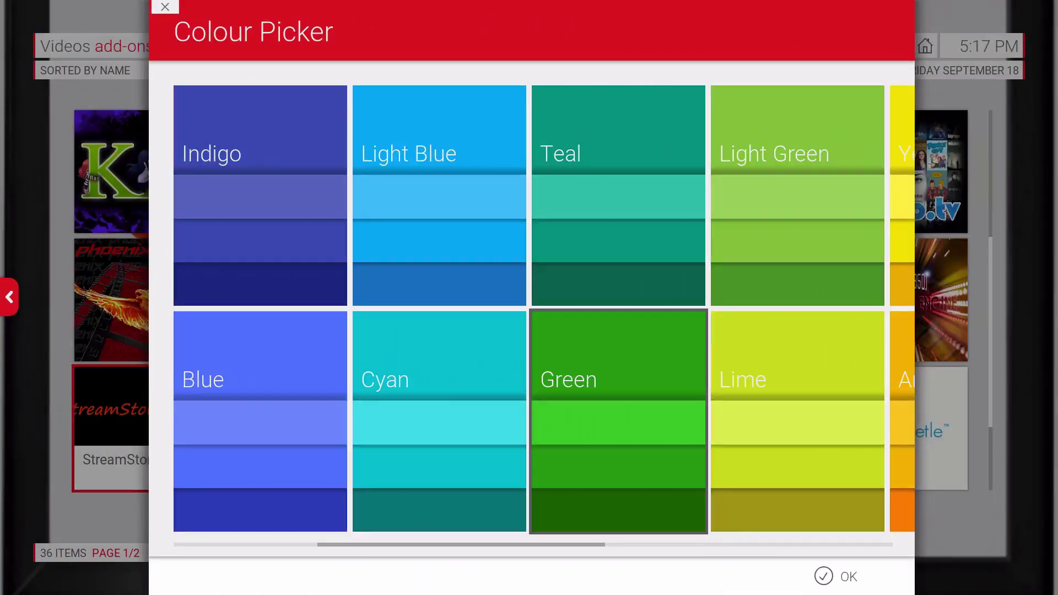
pyautogui.press('Left')
pyautogui.press('Up')
pyautogui.press('Return')
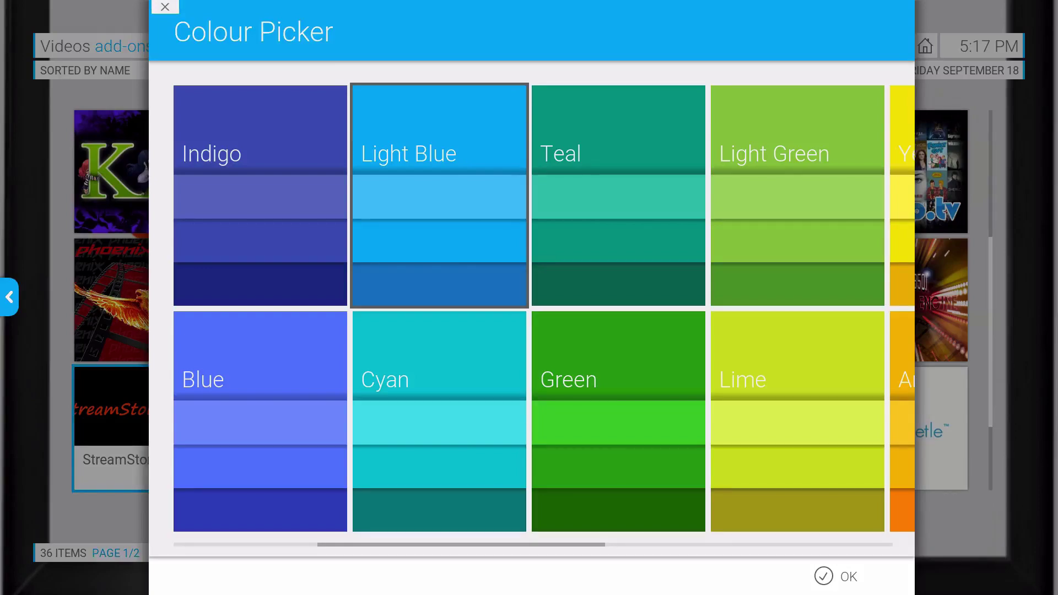
pyautogui.press('Down')
pyautogui.click(815, 575)
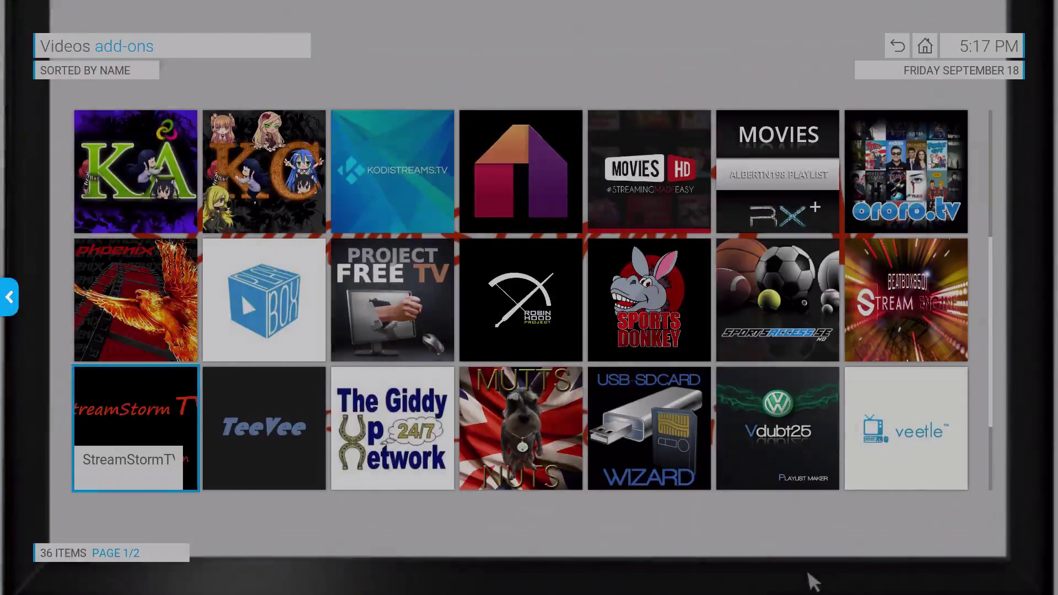
# Return to the home screen and move to Favourites in the main menu.
pyautogui.press('Right')
pyautogui.press('Right')
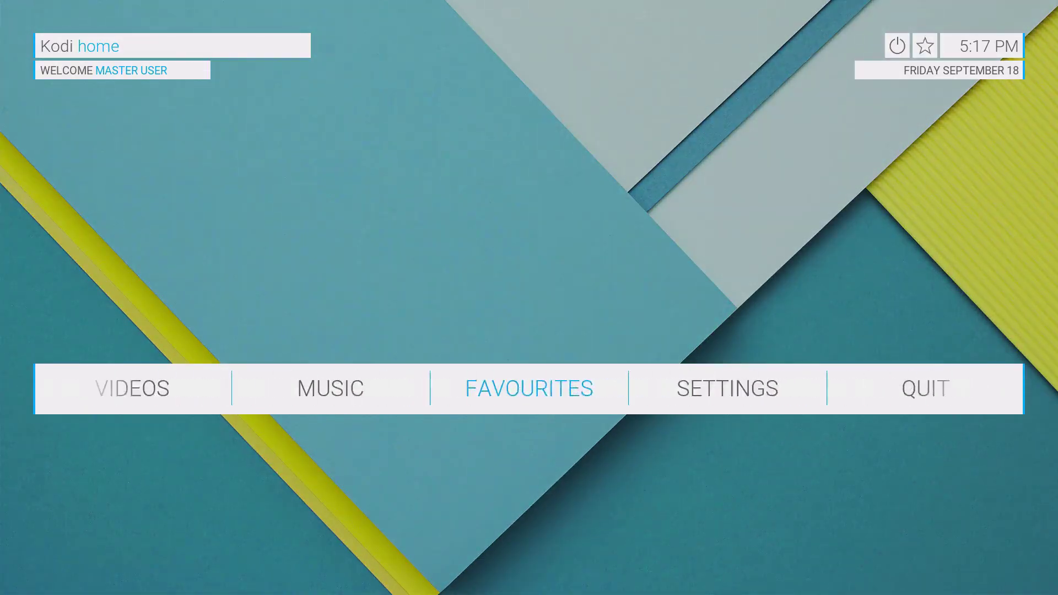
# Show the shortcuts beneath Settings in the home menu, then open the main Settings window.
pyautogui.press('Right')
pyautogui.press('Down')
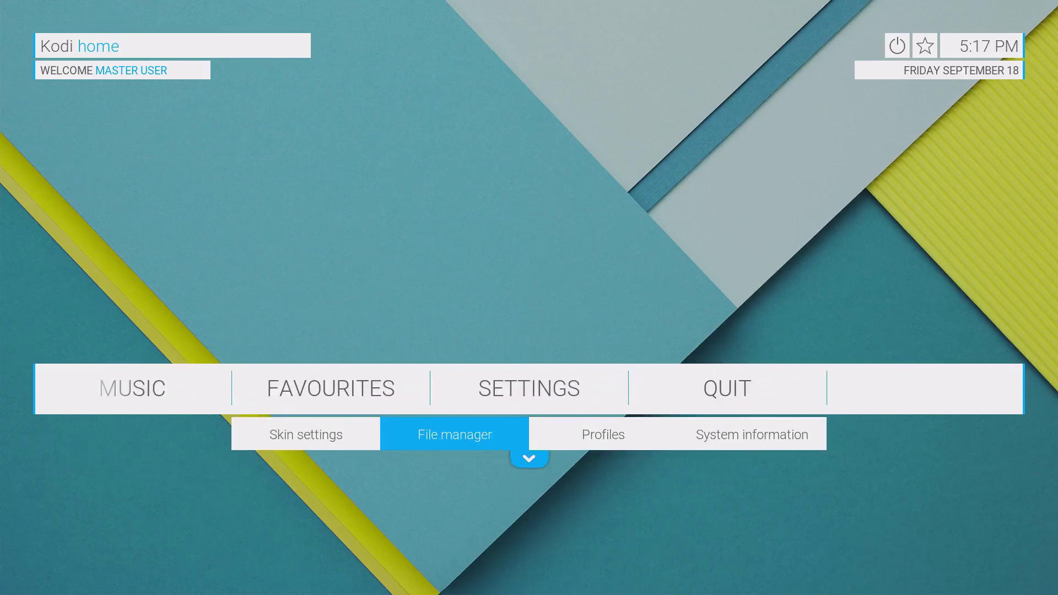
pyautogui.press('Up')
pyautogui.press('Return')
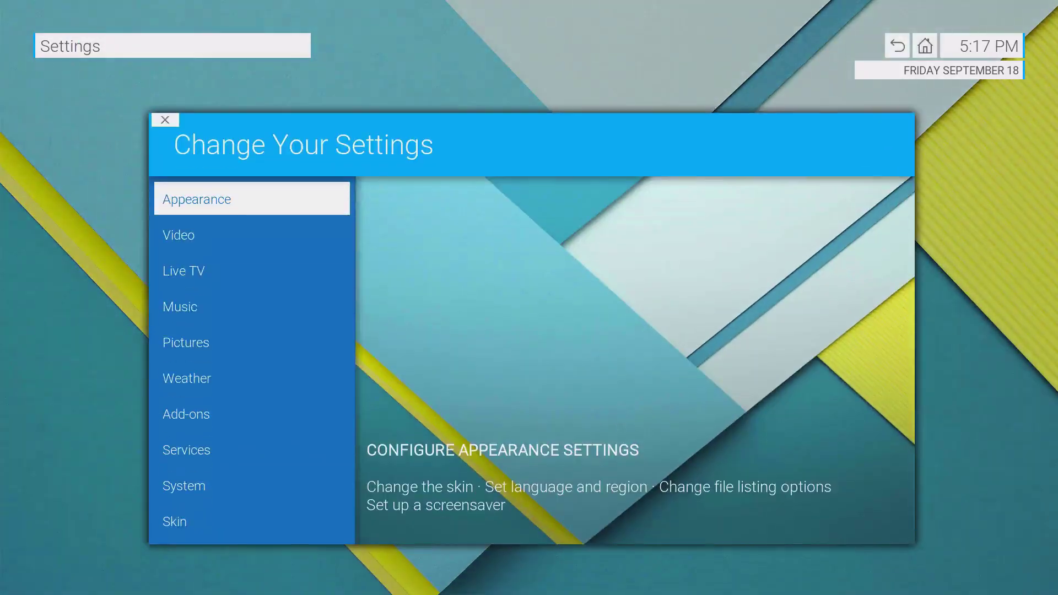
# Look through the settings categories from Appearance to Skin and their descriptions, wrapping around the list to Music.
pyautogui.press('Down')
pyautogui.press('Down')
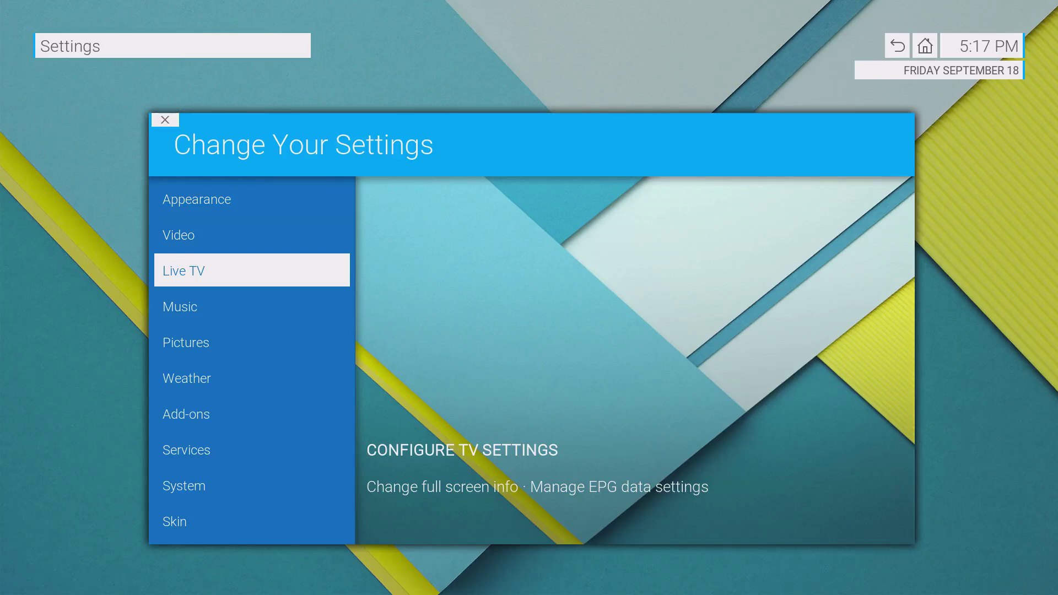
pyautogui.press('Down')
pyautogui.press('Down')
pyautogui.press('Down')
pyautogui.press('Down')
pyautogui.press('Down')
pyautogui.press('Down')
pyautogui.press('Down')
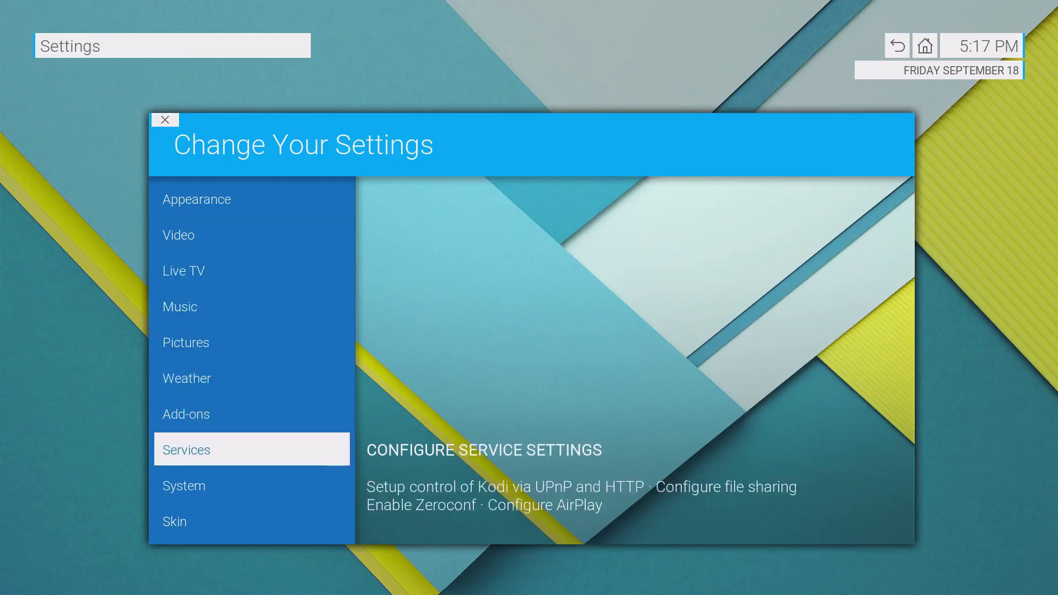
pyautogui.press('Down')
pyautogui.press('Down')
pyautogui.press('Down')
pyautogui.press('Down')
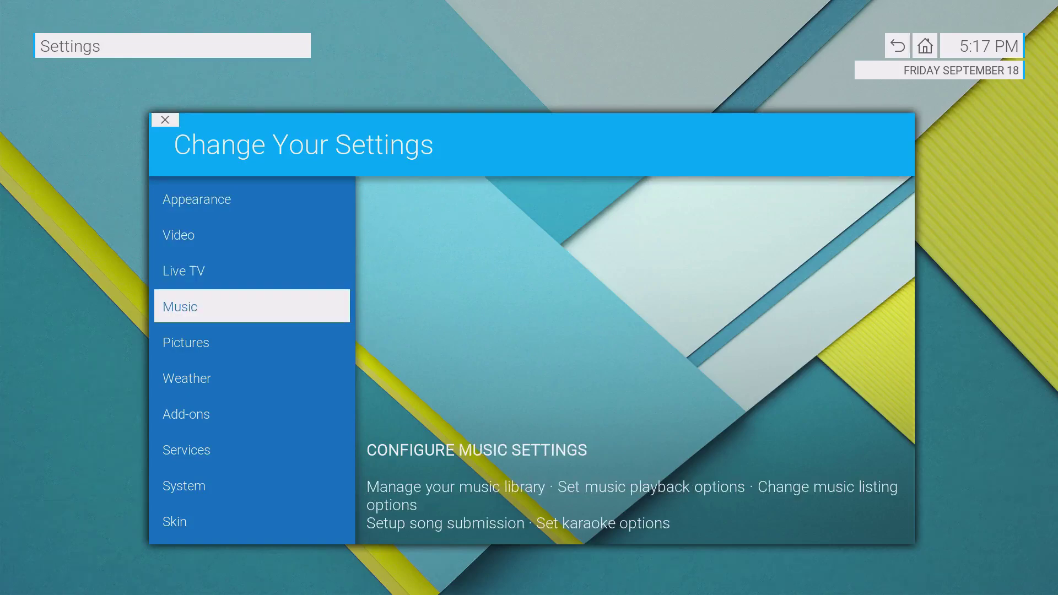
# Leave the Settings window for the home screen and move back to Videos in the main menu.
pyautogui.press('Escape')
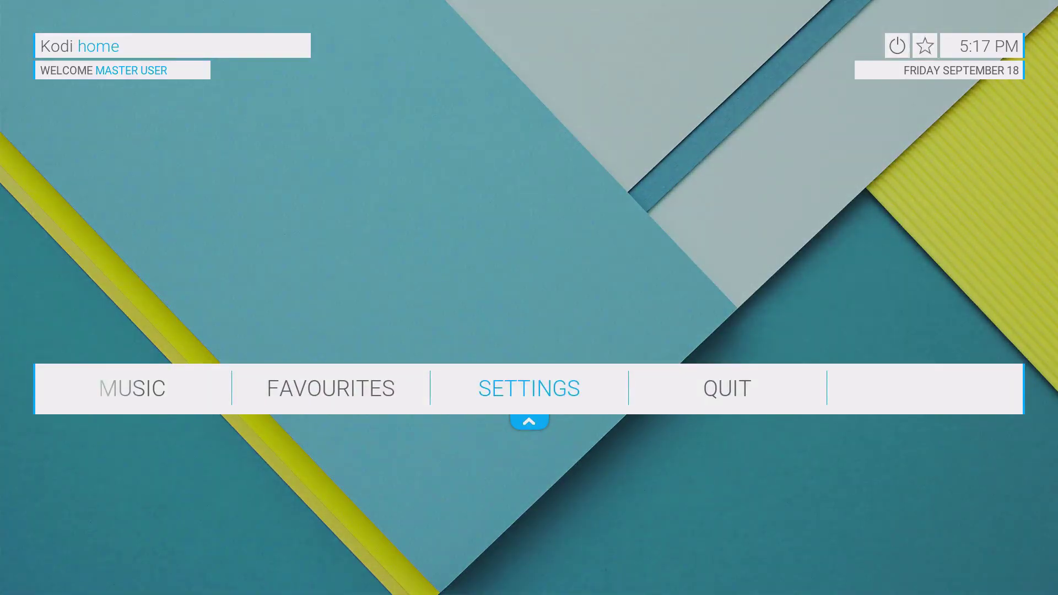
pyautogui.press('Left')
pyautogui.press('Left')
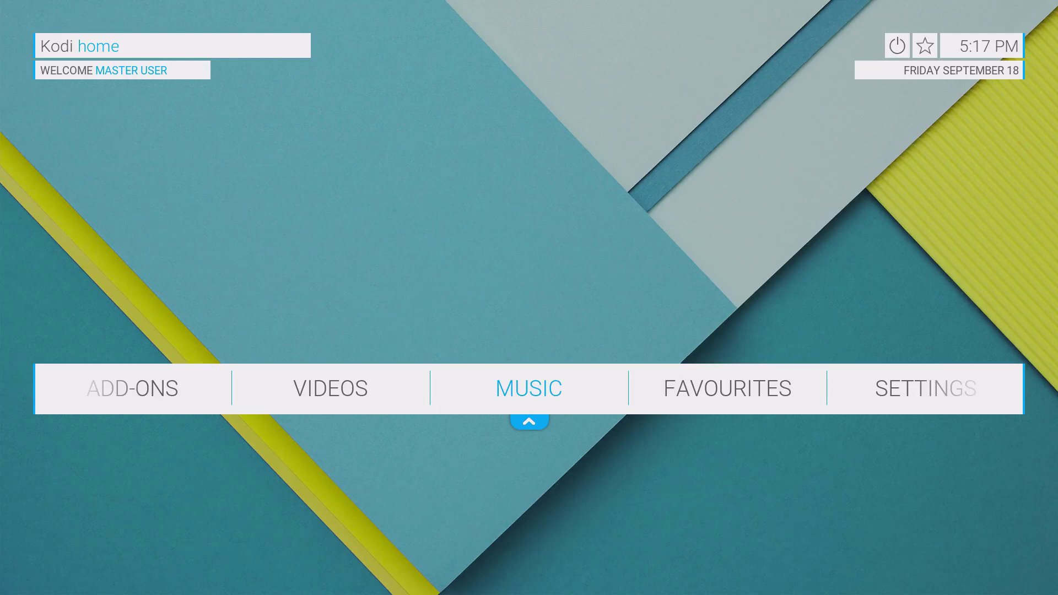
pyautogui.press('Left')
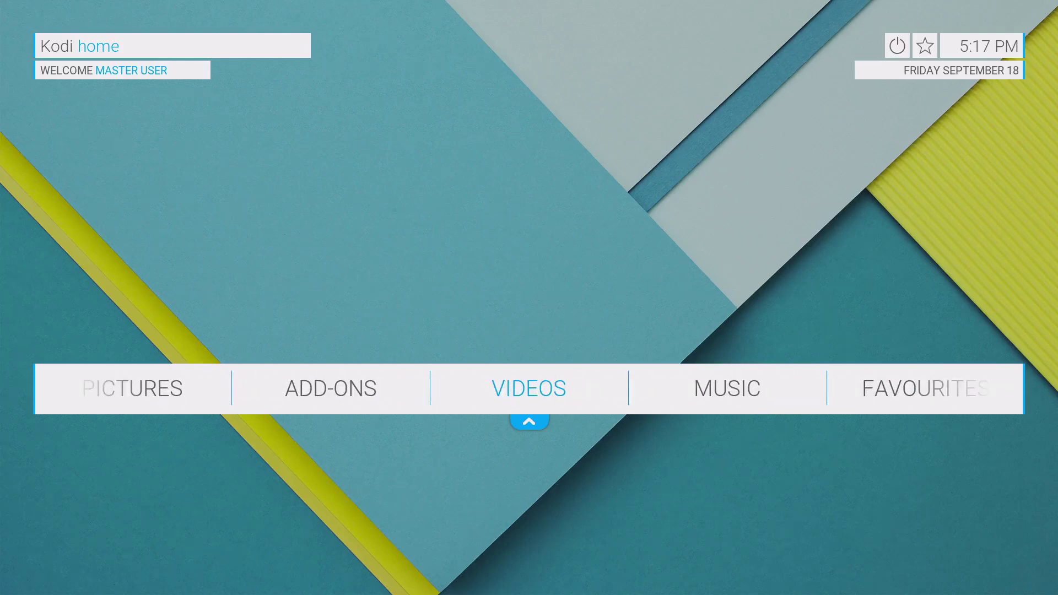